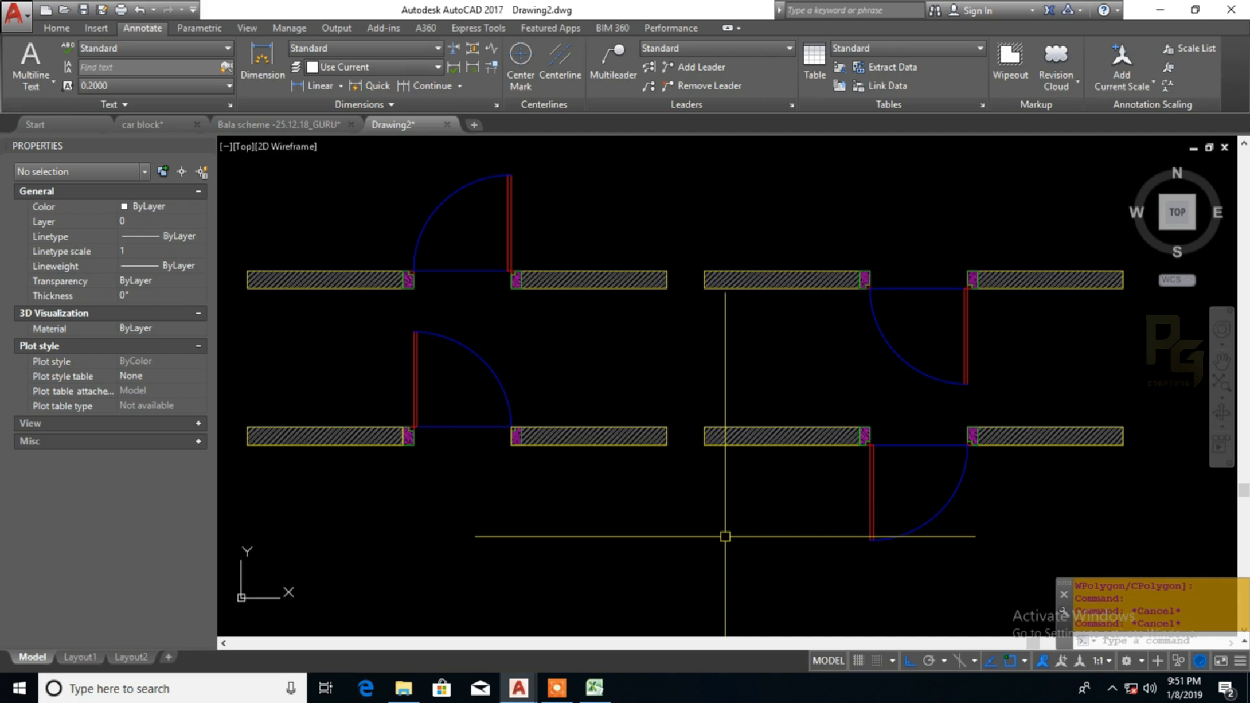
# Flip the upper-left door block right-to-left and in-to-out, then flip it back both ways
pyautogui.click(510, 203)
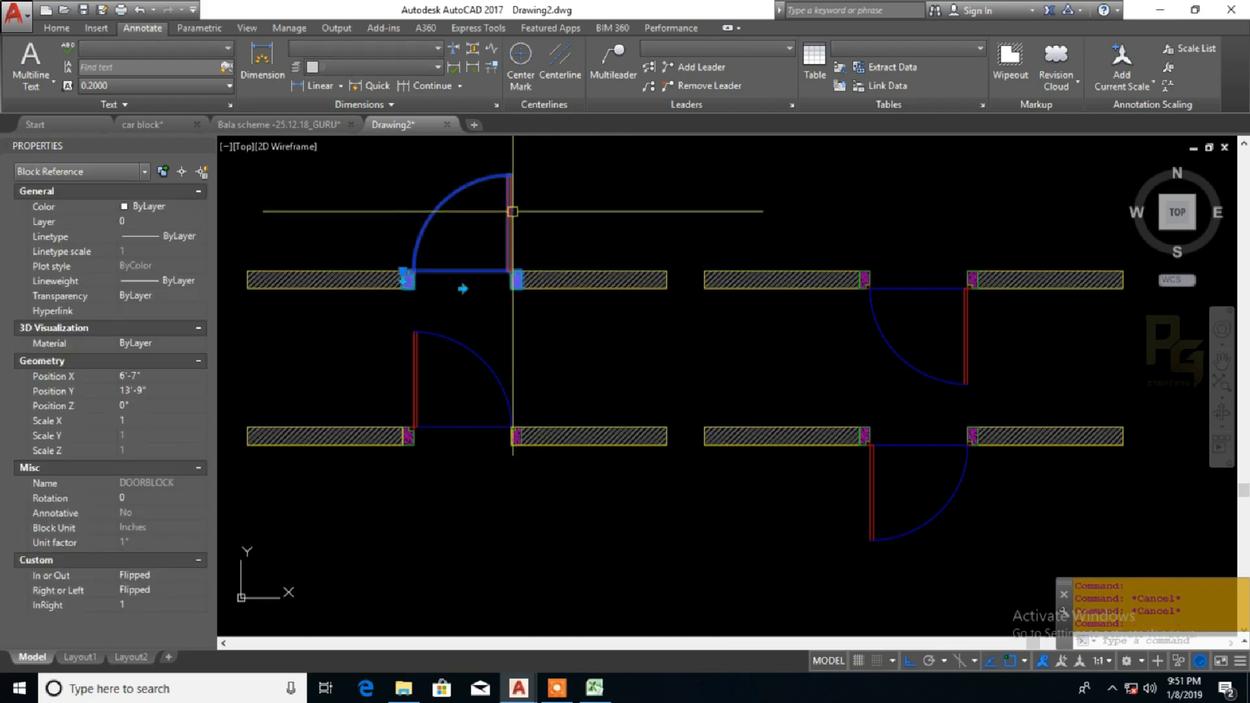
pyautogui.click(461, 289)
pyautogui.click(406, 277)
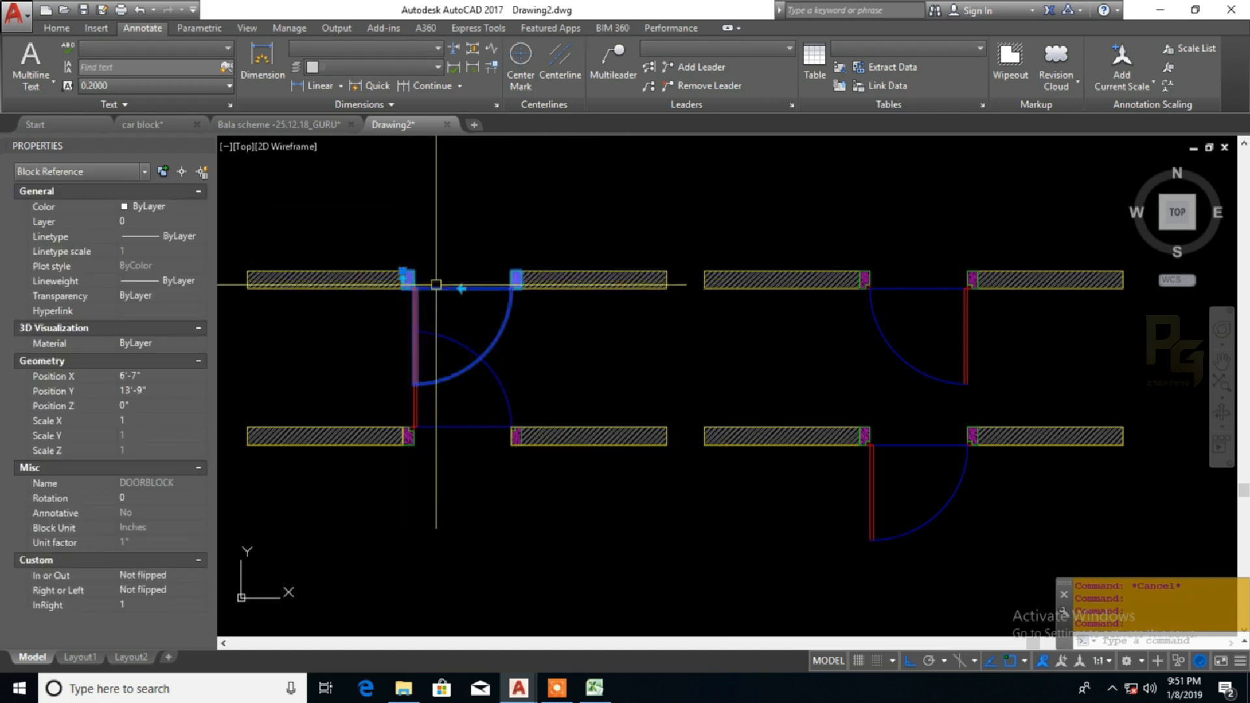
pyautogui.click(461, 289)
pyautogui.click(403, 279)
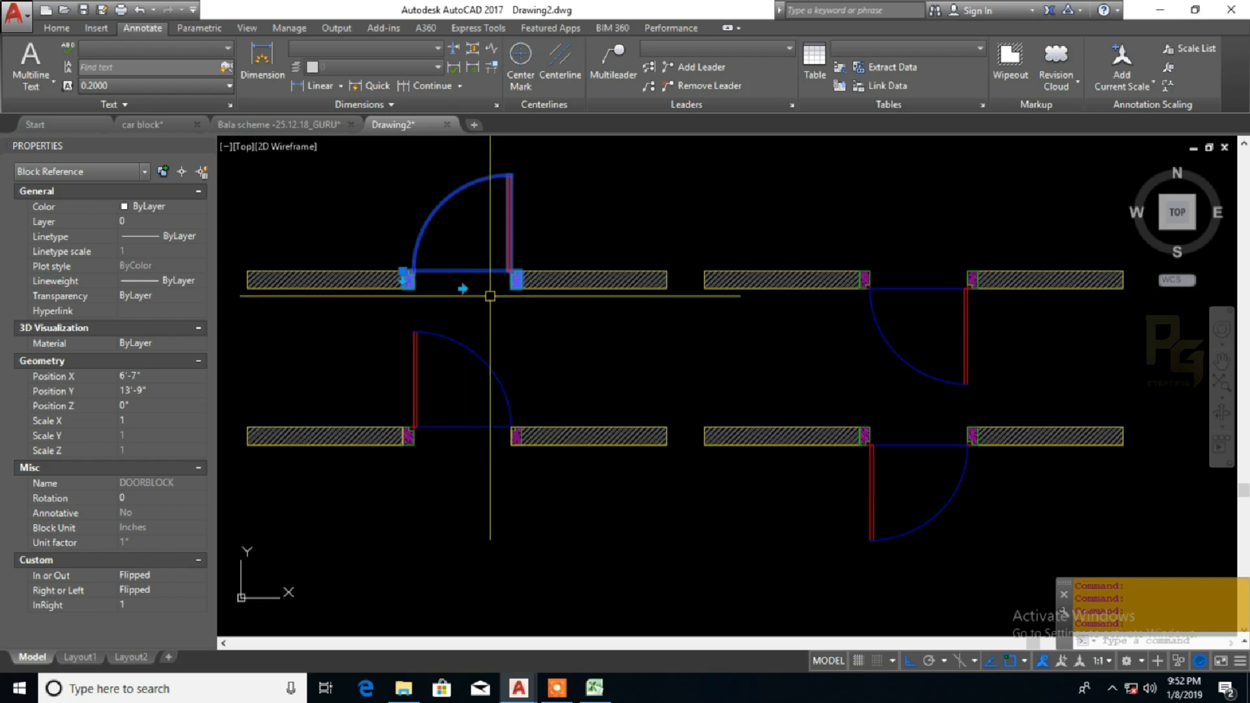
# Open the upper-left door block in the Block Editor and place a lookup parameter beside the hinge-side frame
pyautogui.rightClick(490, 296)
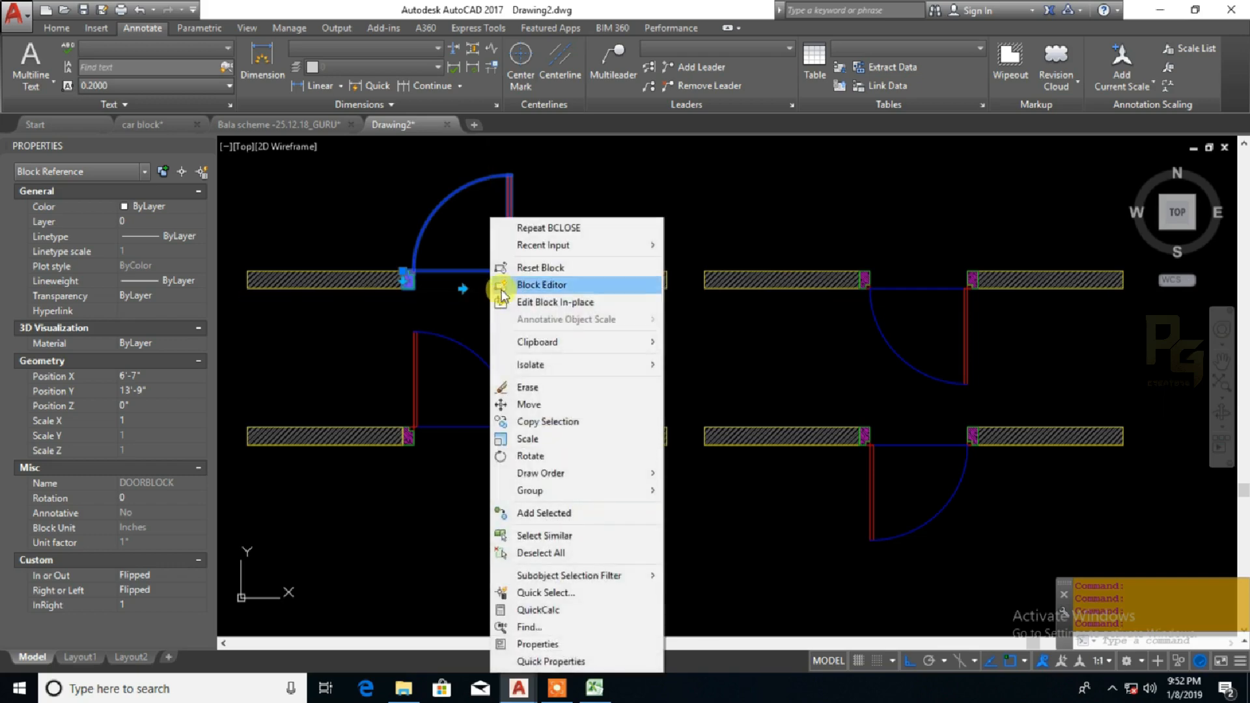
pyautogui.click(521, 282)
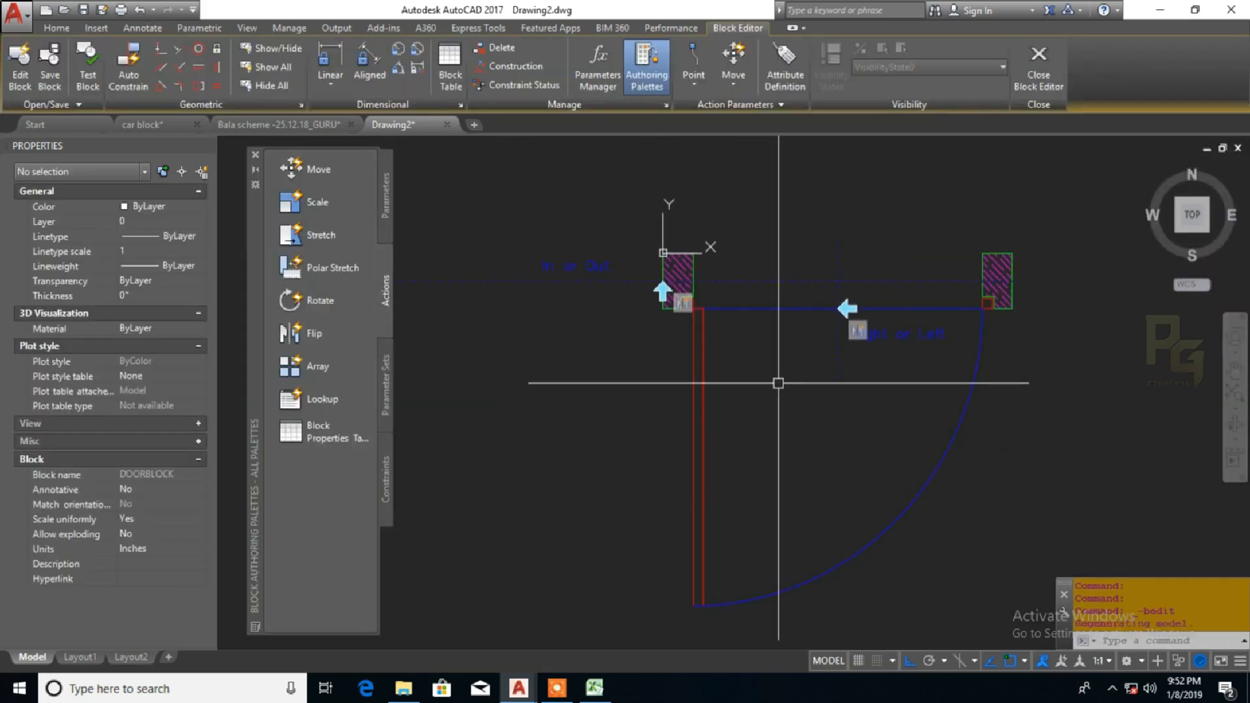
pyautogui.click(383, 221)
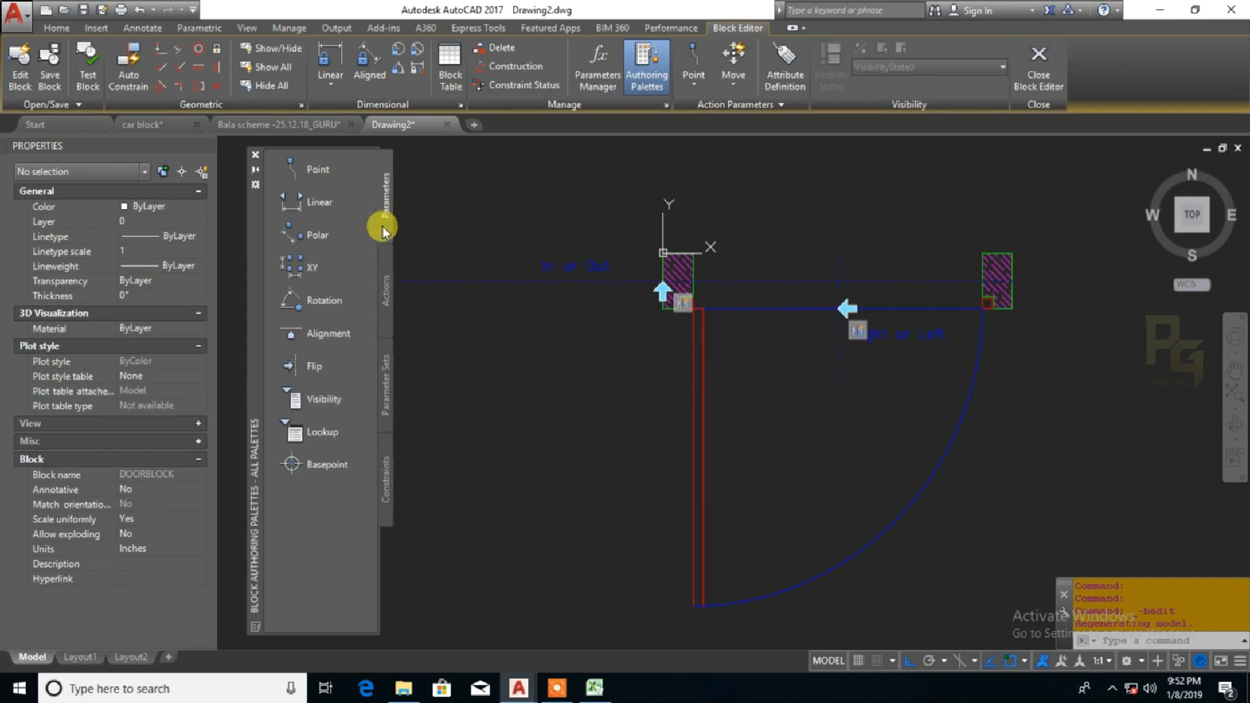
pyautogui.click(299, 434)
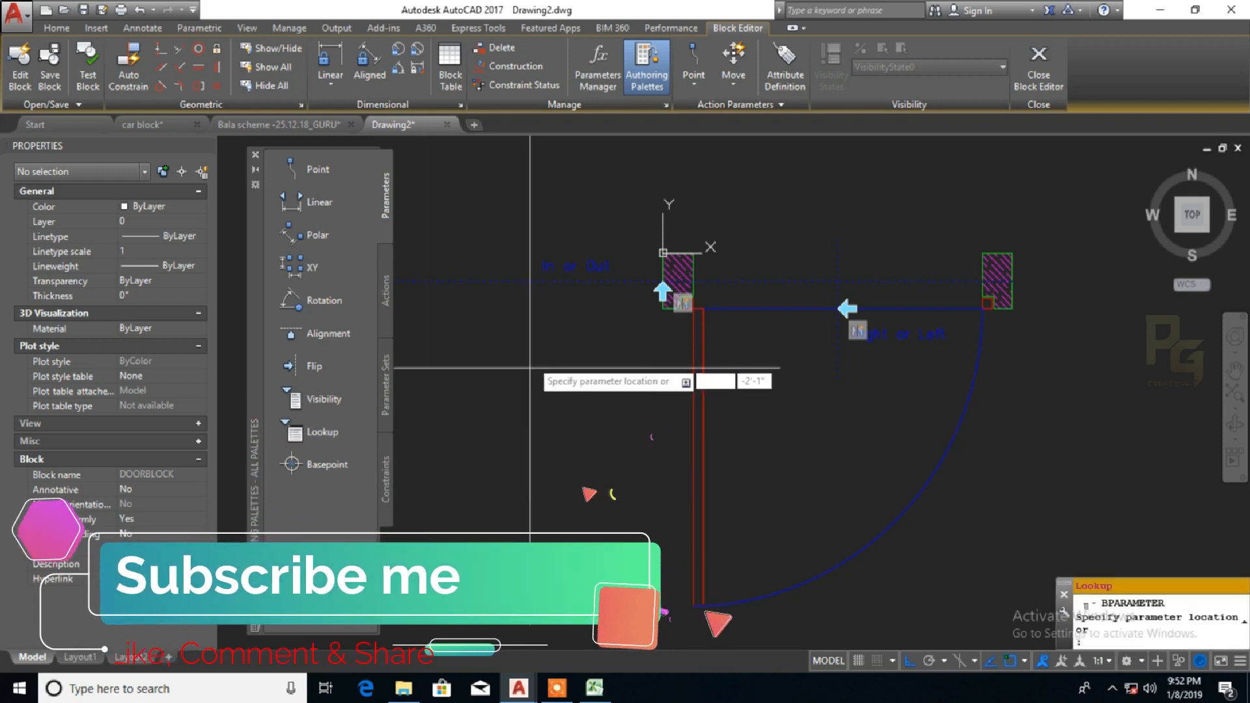
pyautogui.click(657, 357)
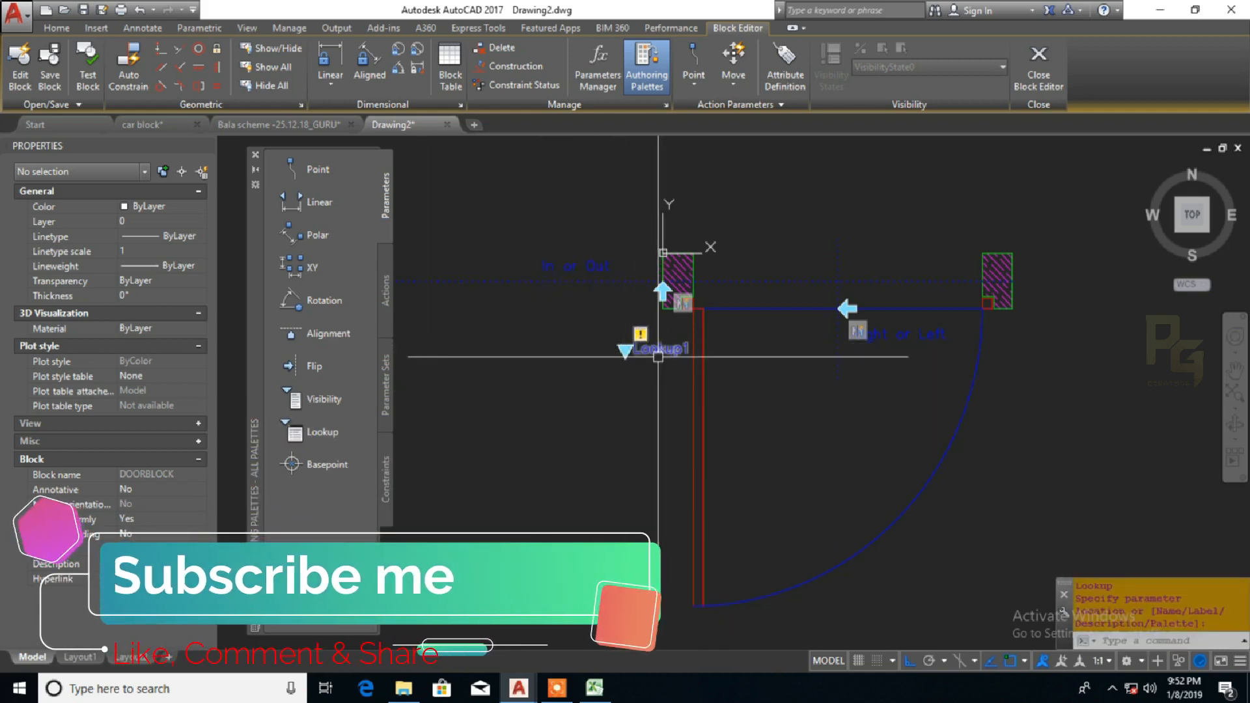
# Add a Lookup action to the lookup parameter beside the door frame
pyautogui.click(384, 285)
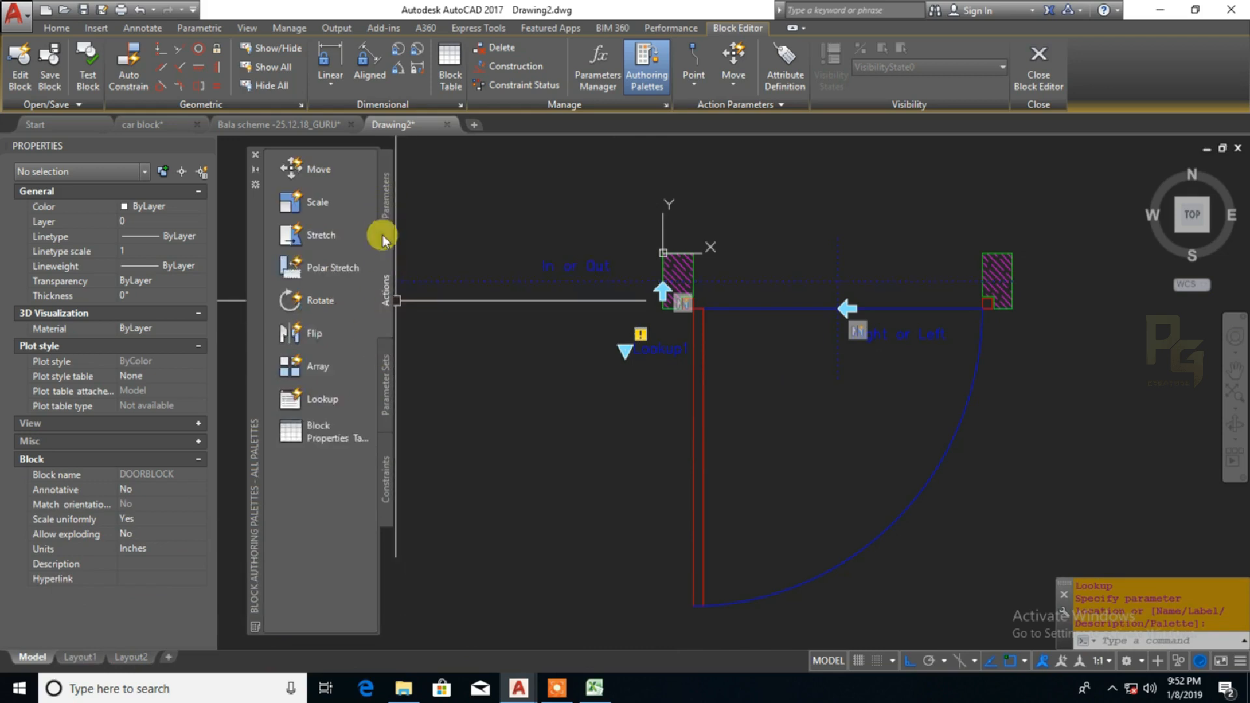
pyautogui.click(294, 399)
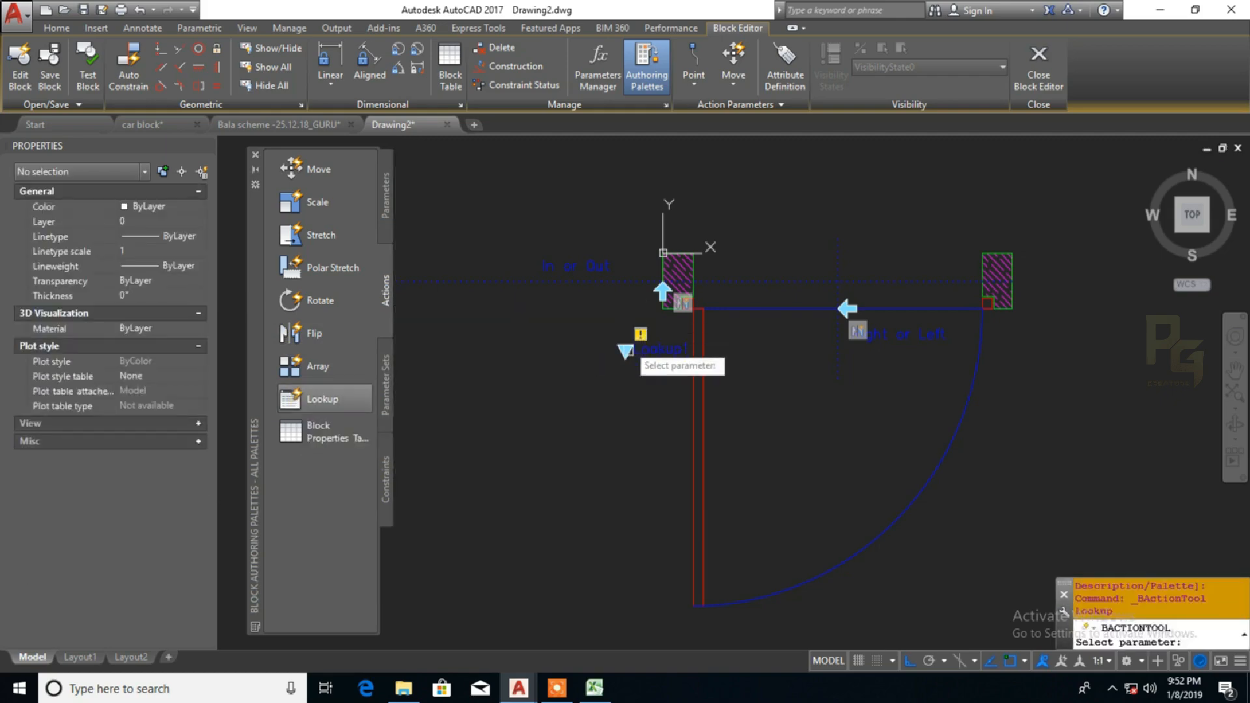
pyautogui.click(625, 352)
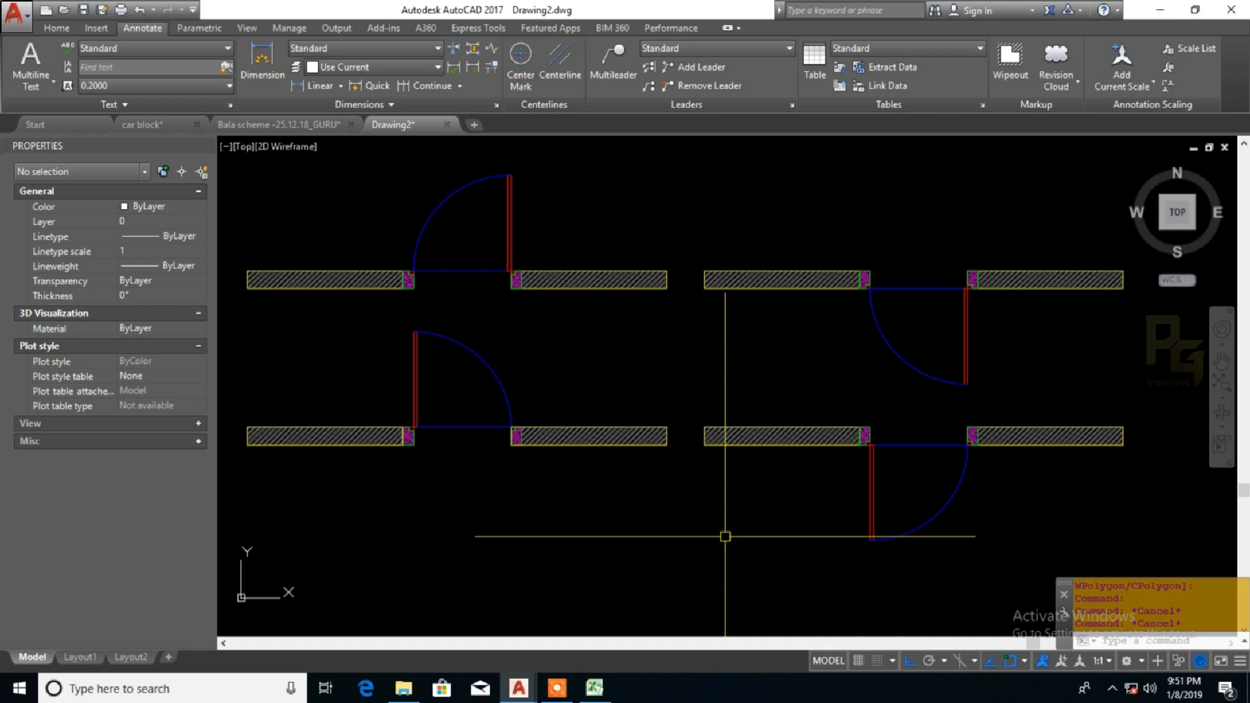
# Test both flip controls of the upper-left door block and return it to its original swing
pyautogui.click(510, 198)
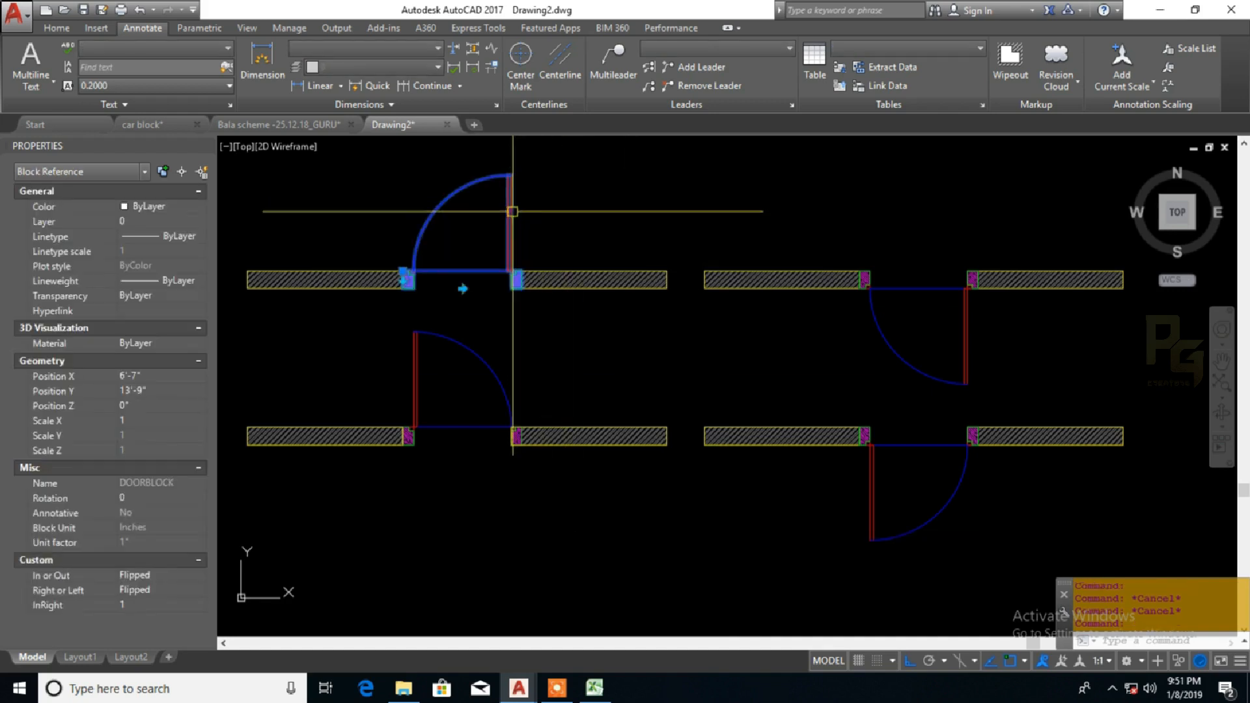
pyautogui.click(462, 288)
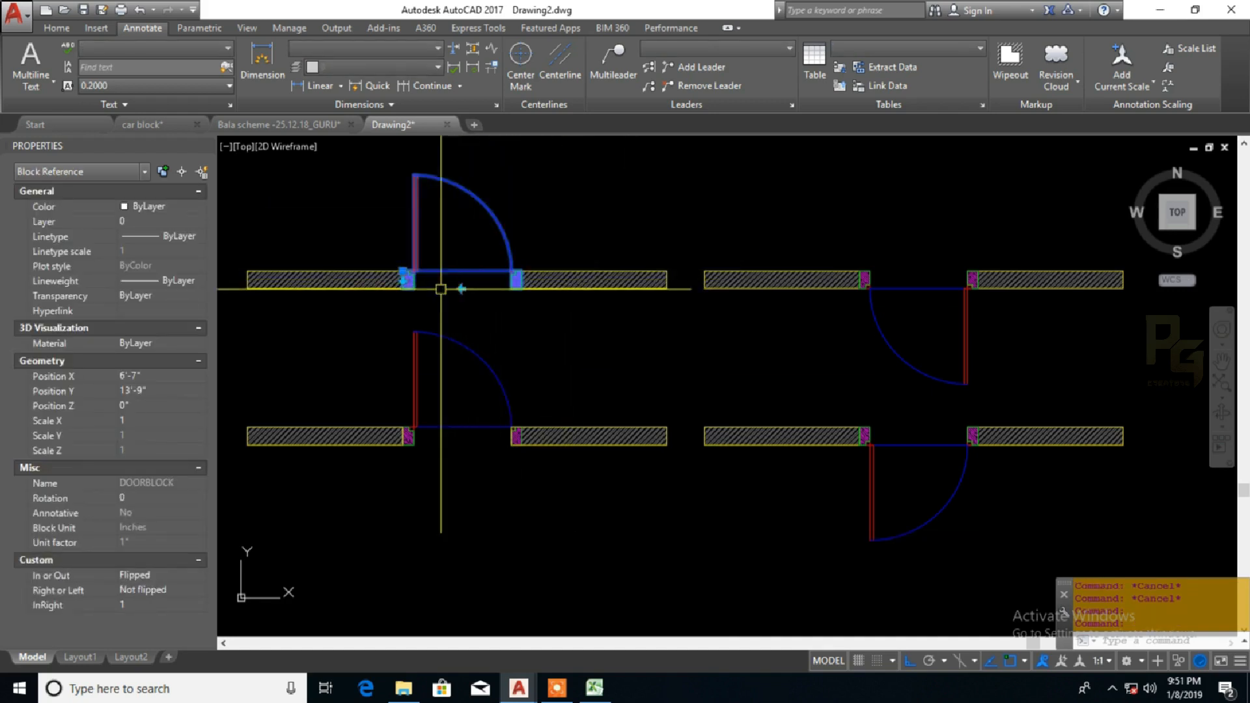
pyautogui.click(404, 275)
pyautogui.click(461, 289)
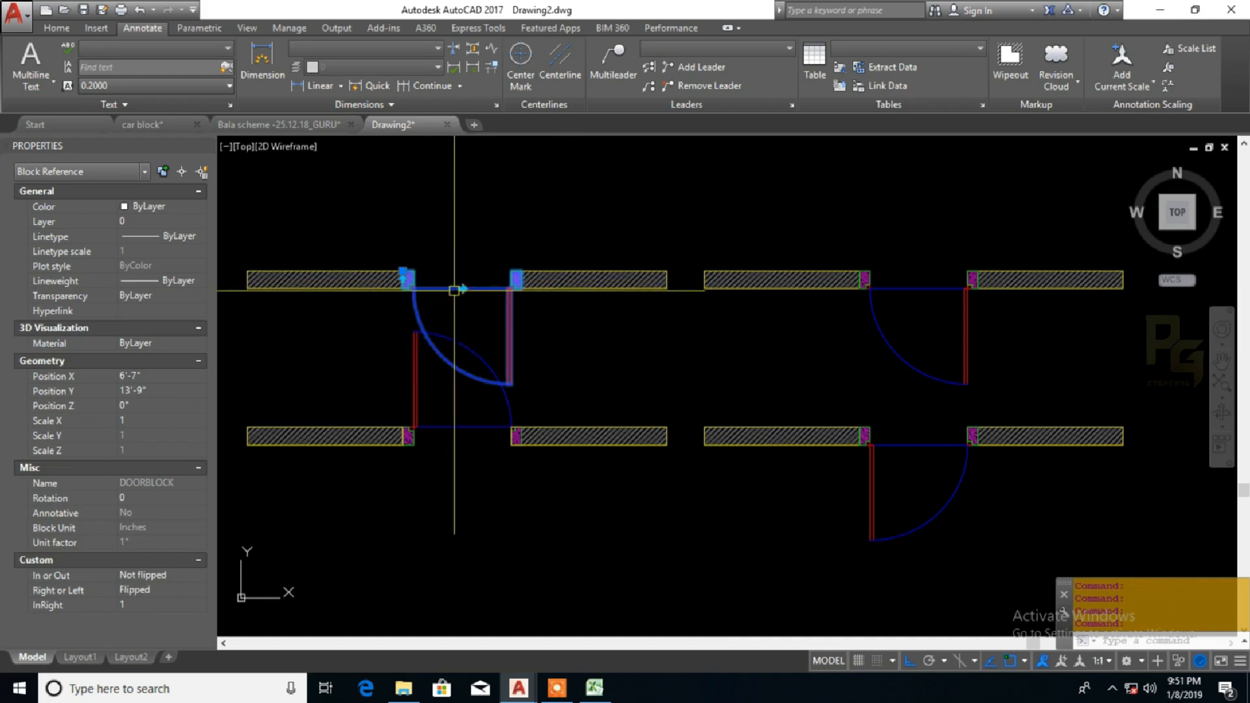
pyautogui.click(402, 278)
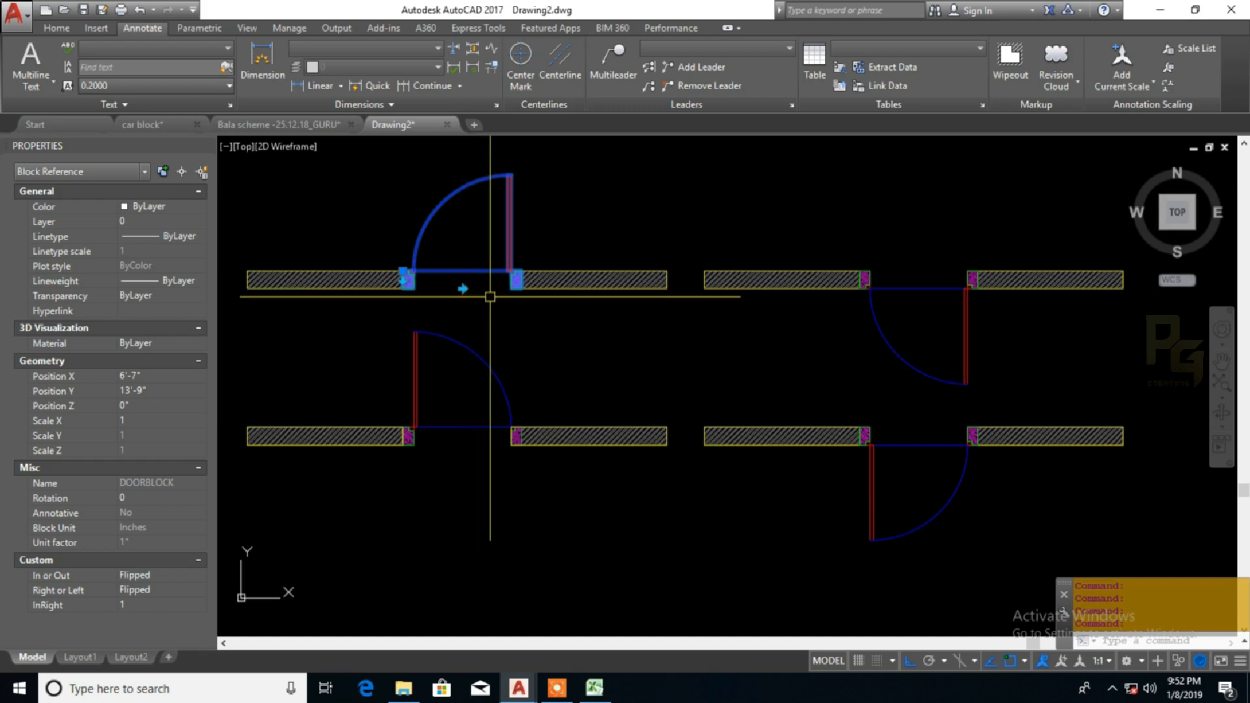
# Open the upper-left door block in the Block Editor and place a lookup parameter just below and outside the hinge-side frame
pyautogui.rightClick(490, 296)
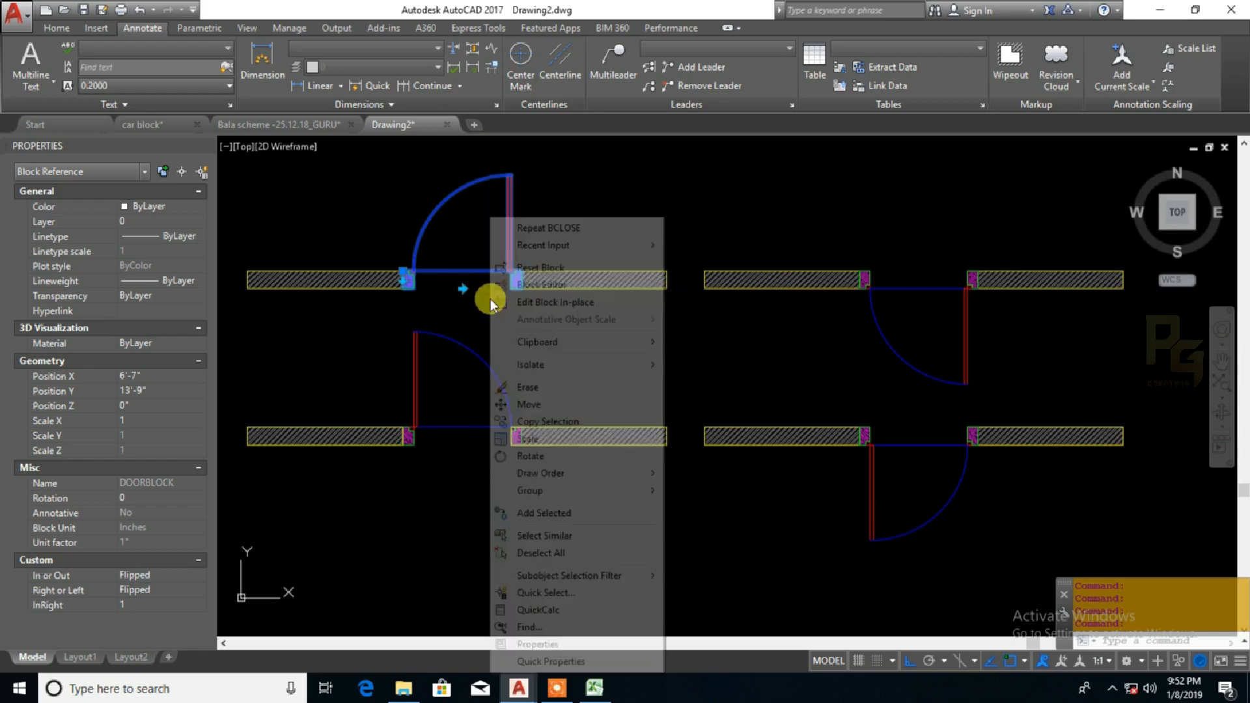
pyautogui.click(530, 282)
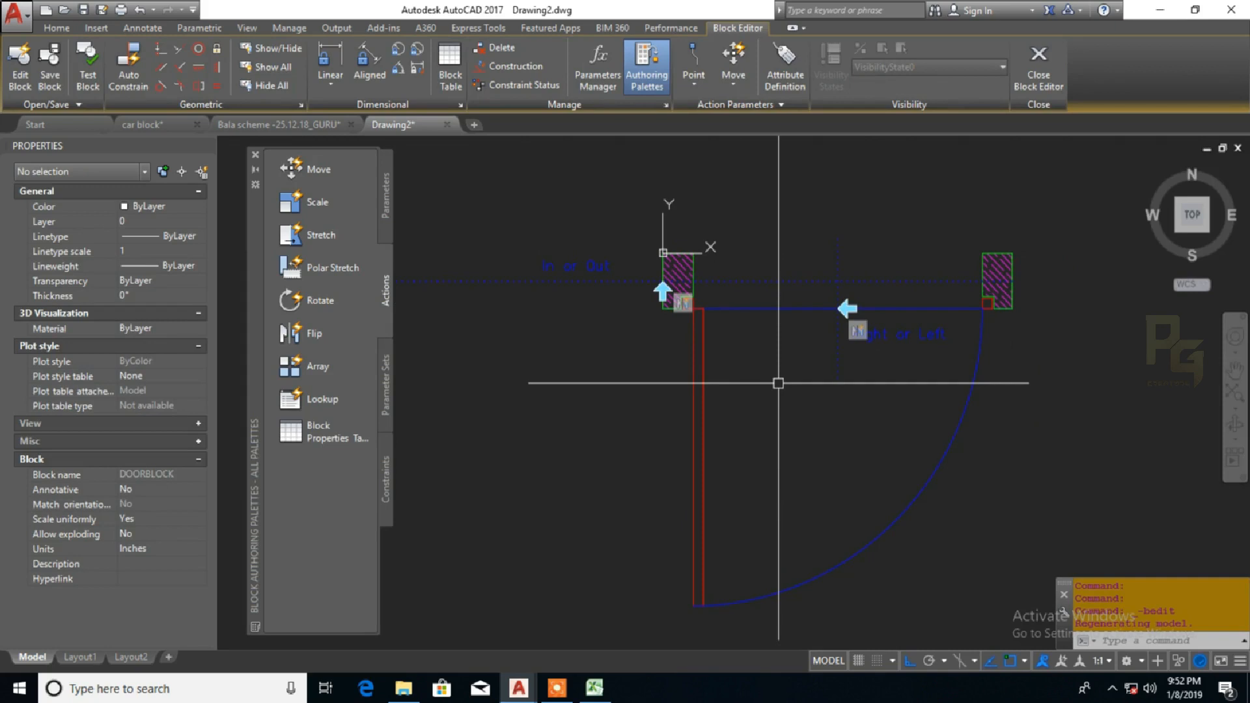
pyautogui.click(384, 218)
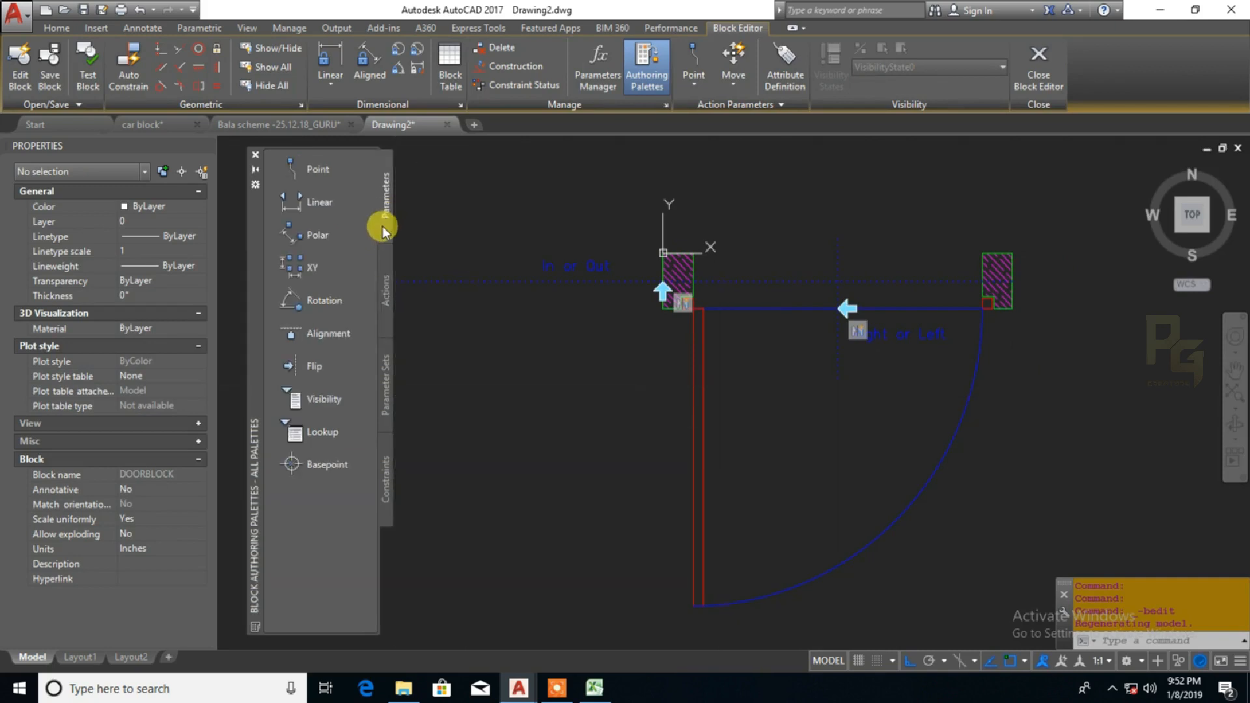
pyautogui.click(298, 435)
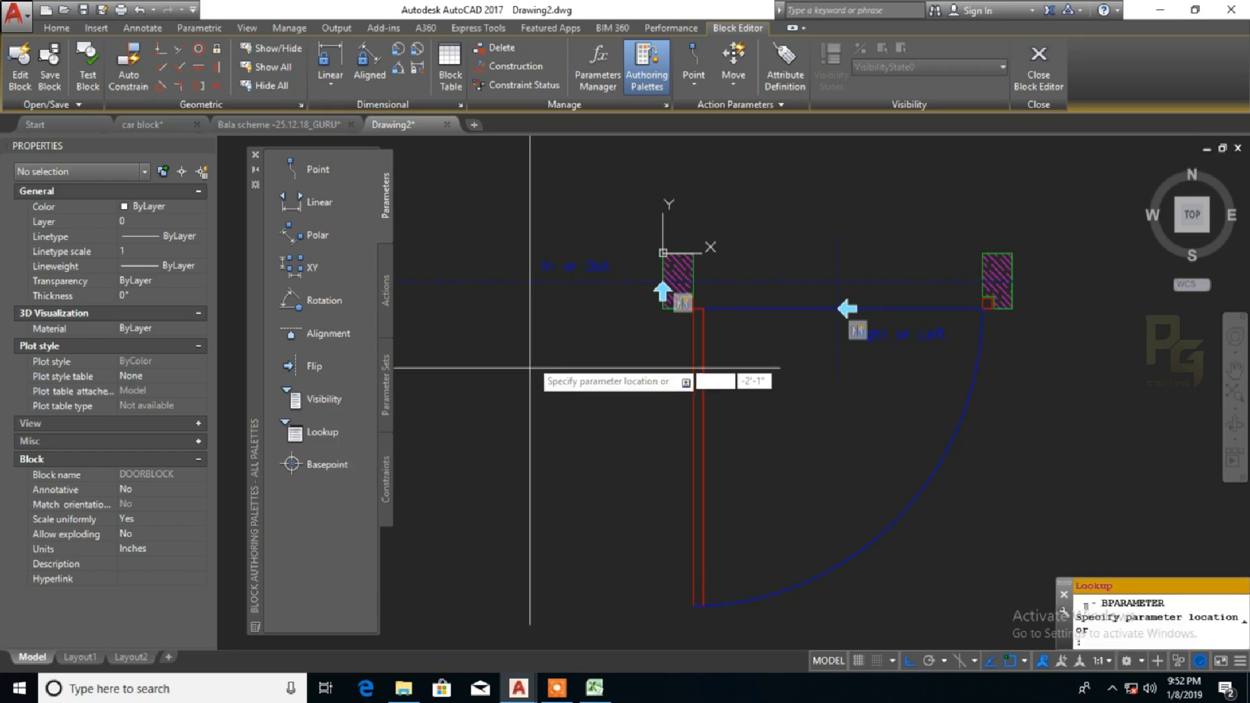
pyautogui.click(625, 349)
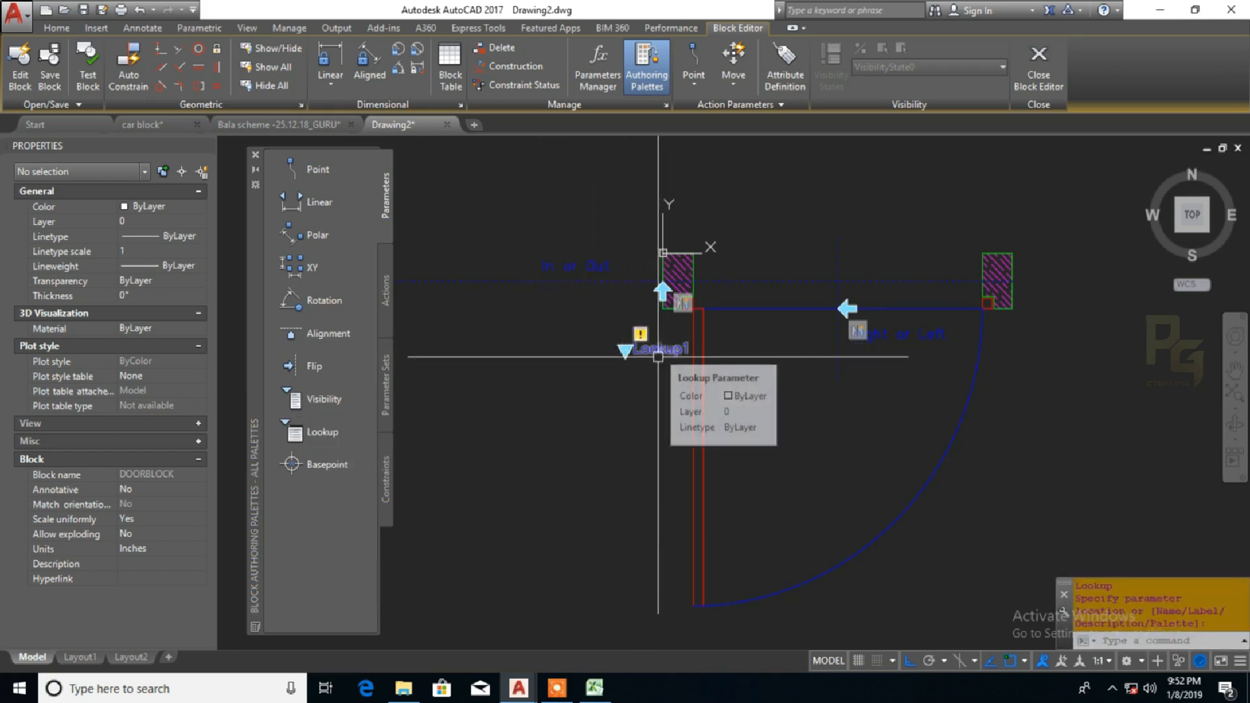
# Attach a Lookup action to the new lookup parameter, keeping the default action name in its Property Lookup Table
pyautogui.click(384, 286)
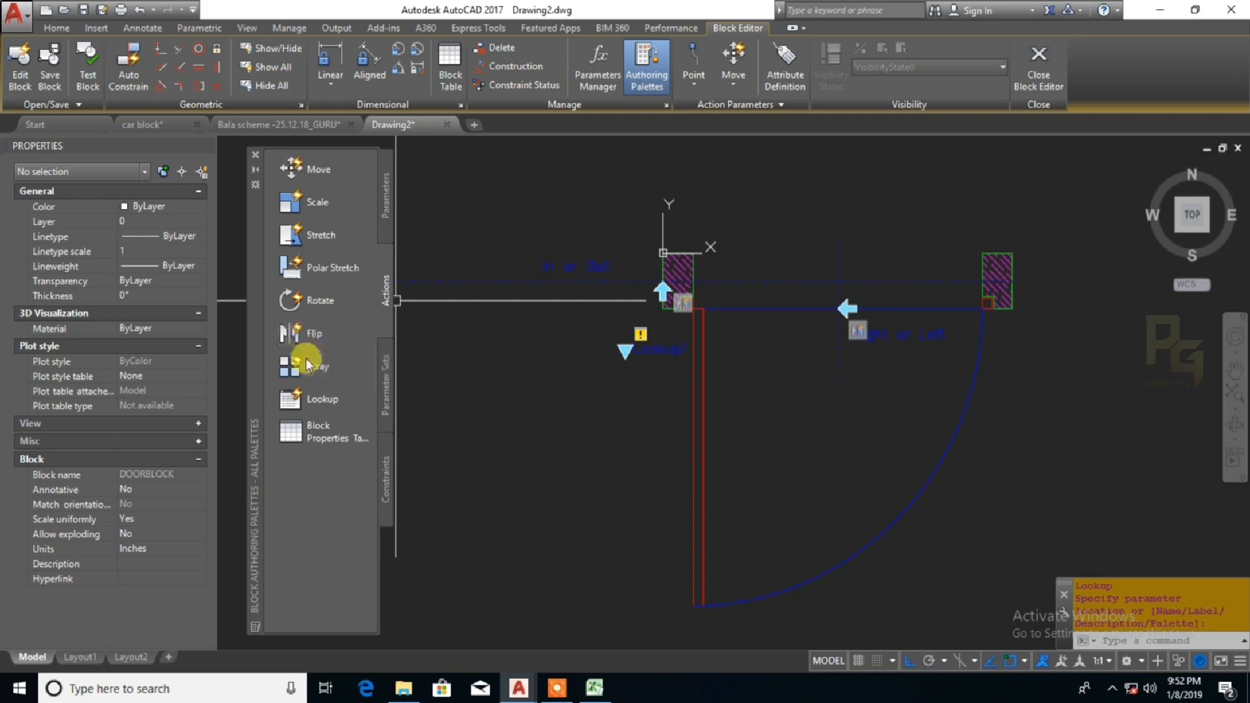
pyautogui.click(293, 399)
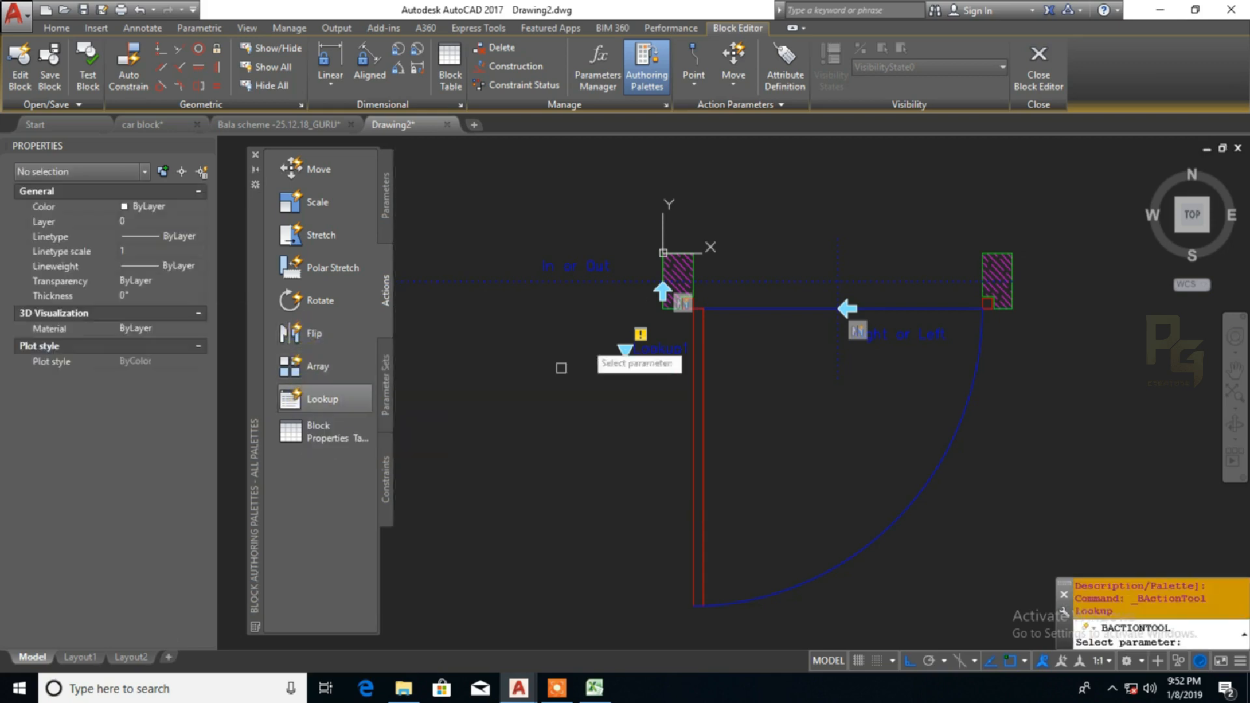
pyautogui.click(625, 351)
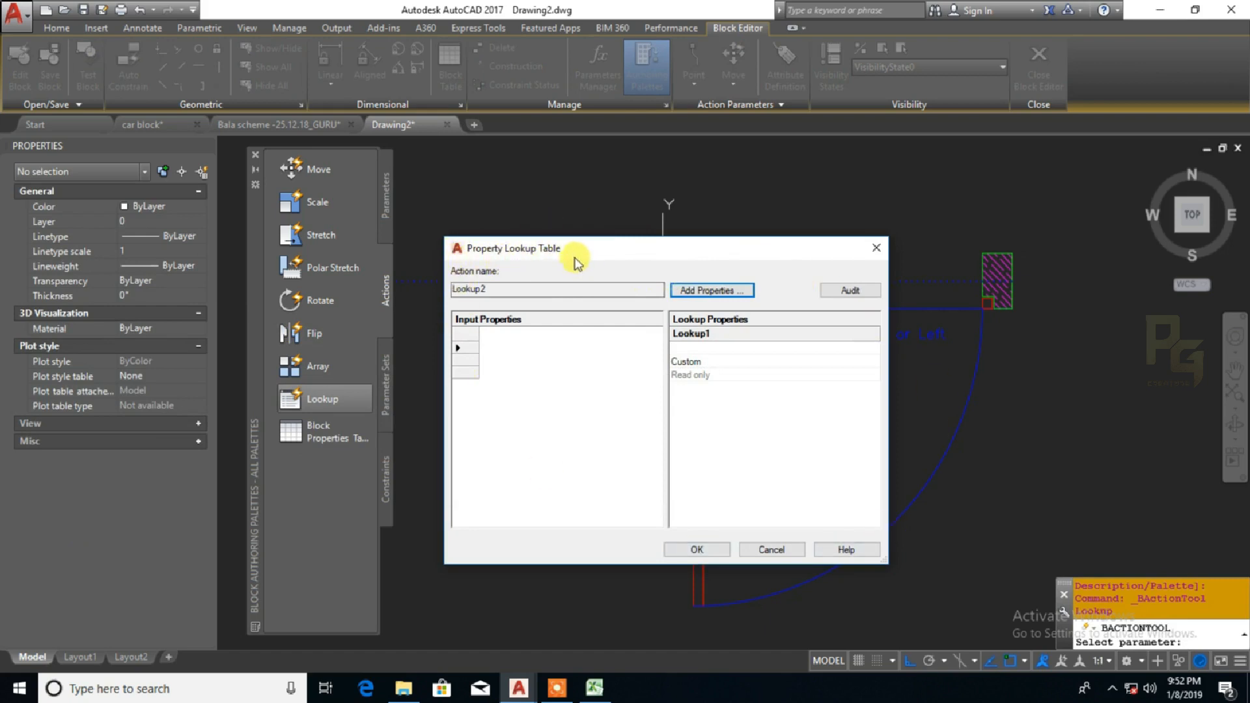
pyautogui.click(521, 287)
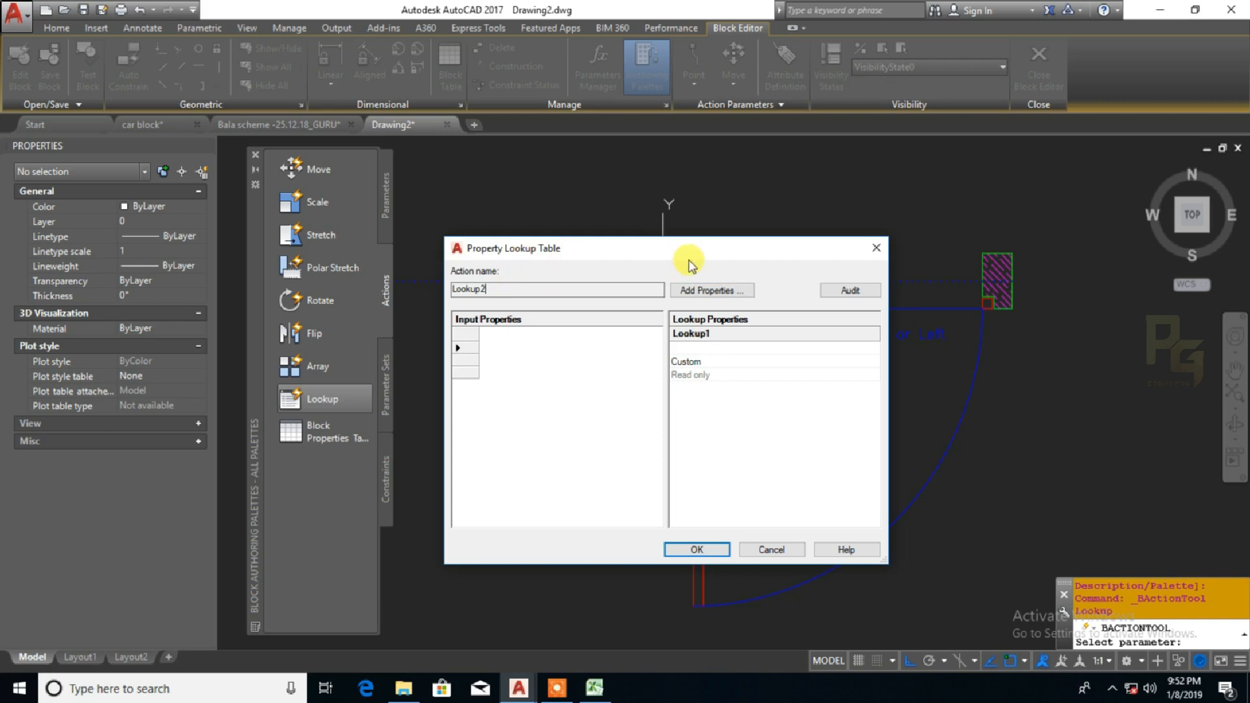
pyautogui.moveTo(504, 286); pyautogui.dragTo(430, 292)
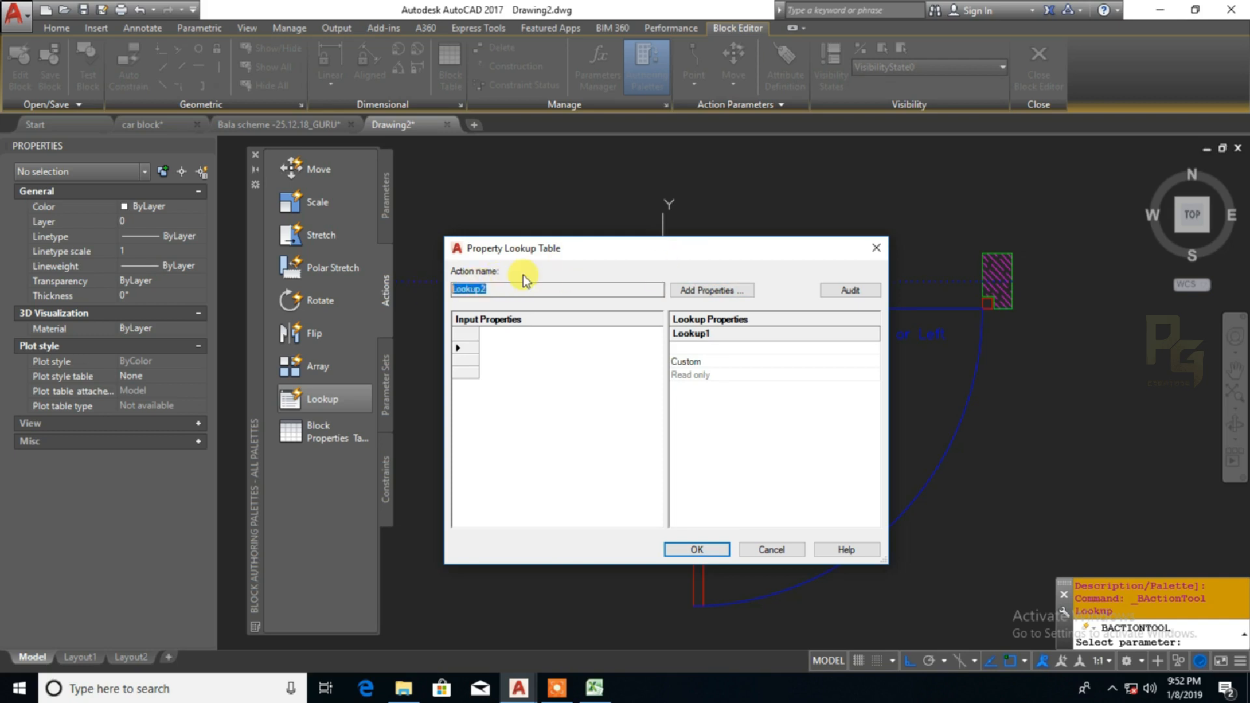
# Add In or Out and Right or Left as input properties of the Property Lookup Table
pyautogui.click(707, 291)
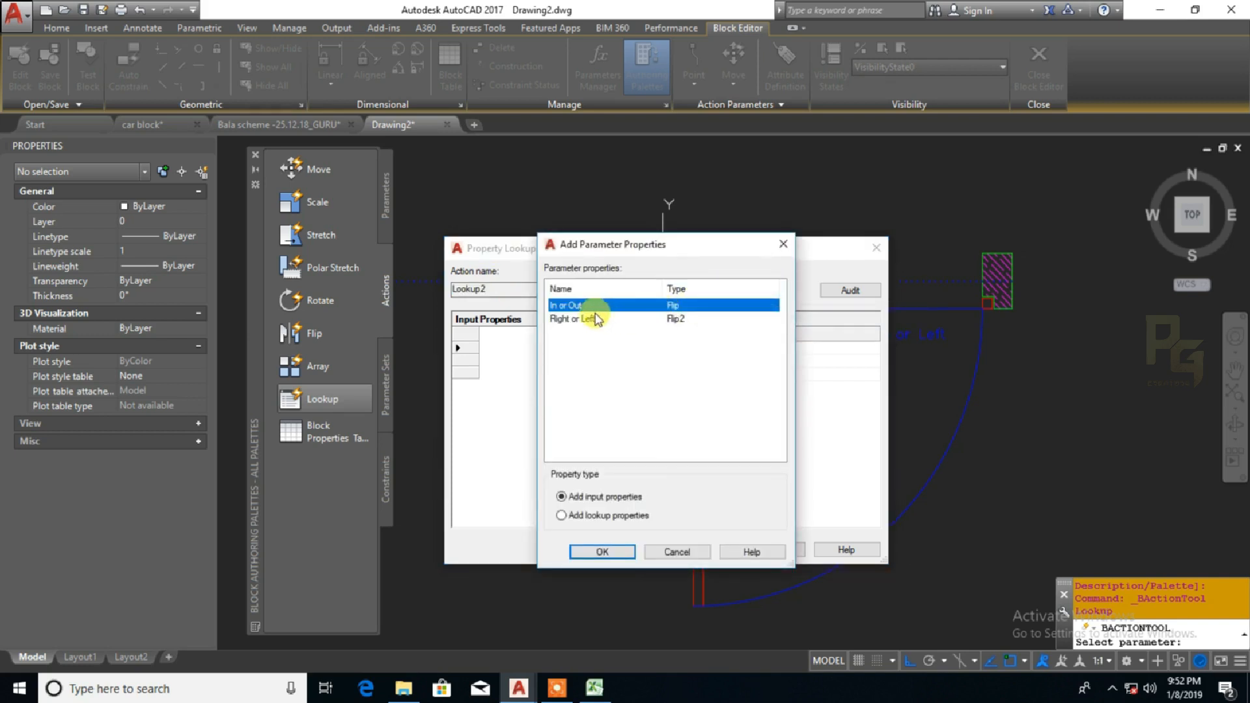
pyautogui.click(587, 320)
pyautogui.click(579, 306)
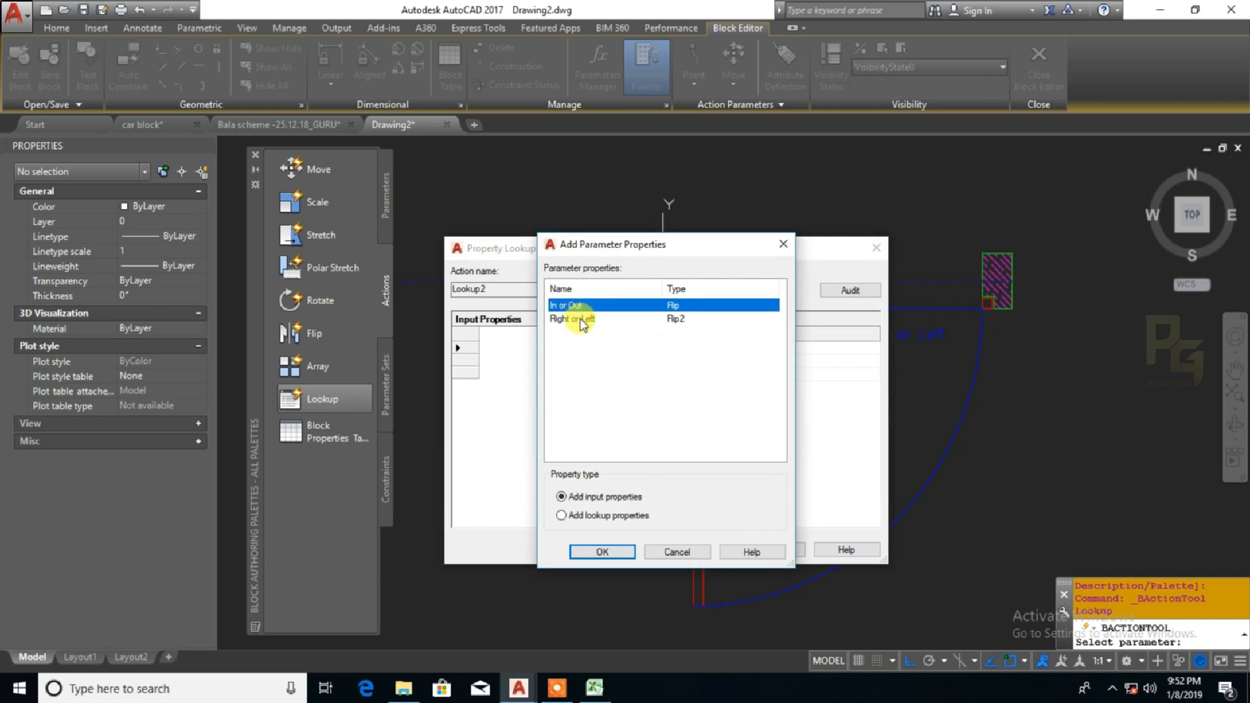
pyautogui.click(583, 320)
pyautogui.click(578, 306)
pyautogui.click(603, 553)
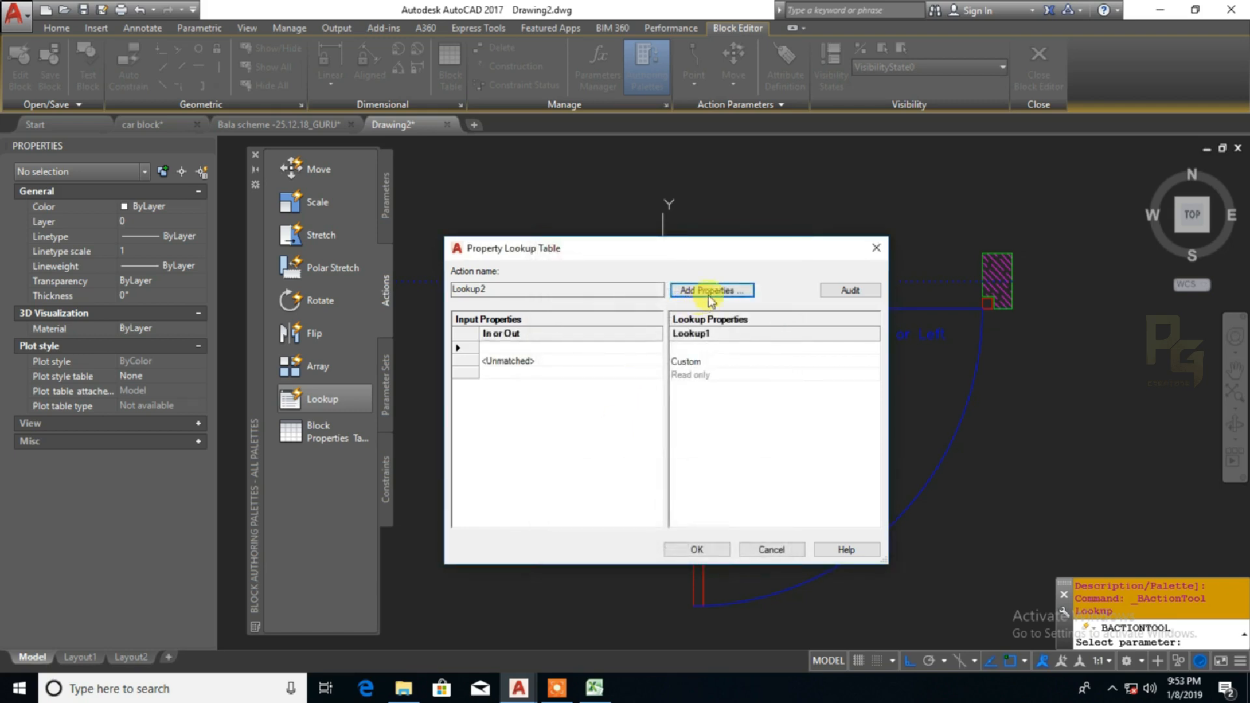
pyautogui.click(711, 289)
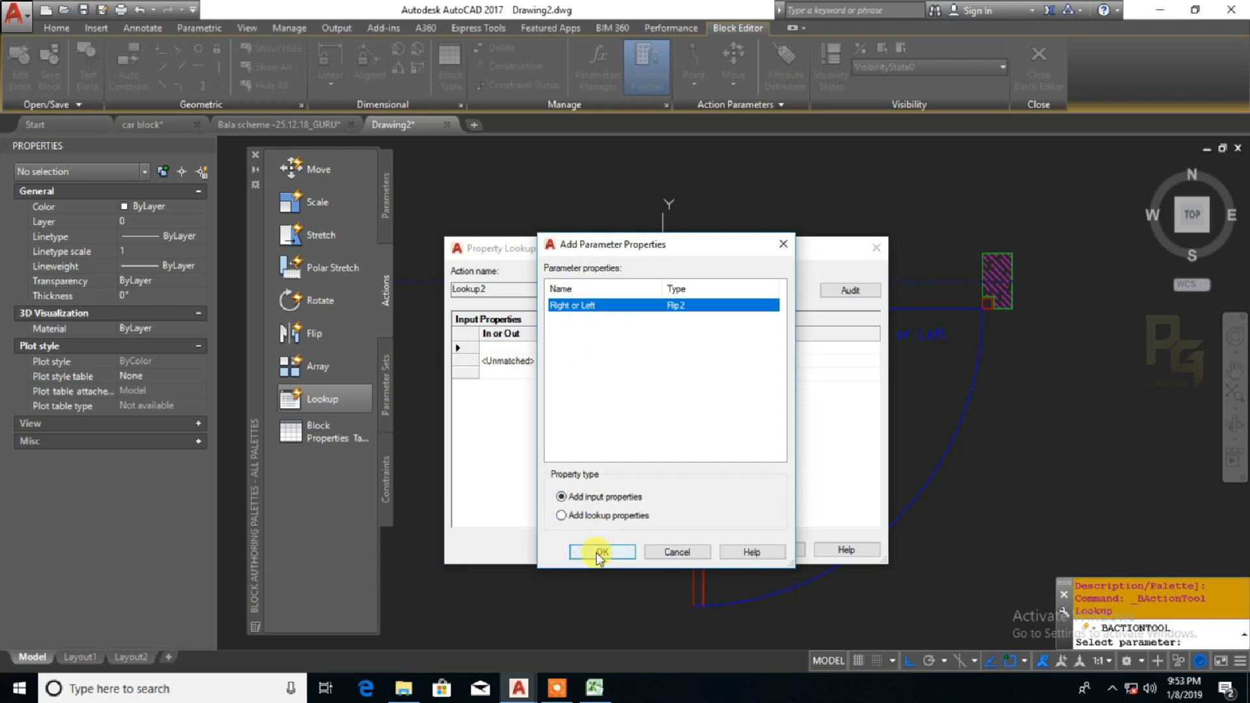
pyautogui.click(601, 552)
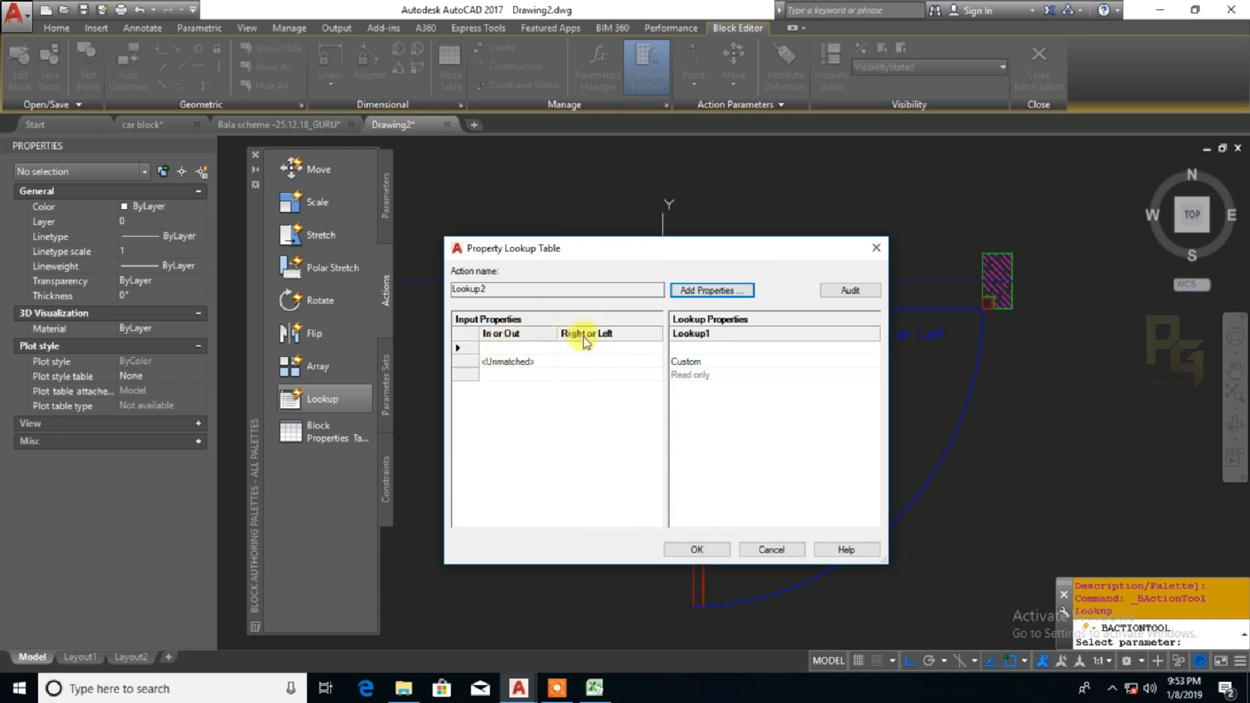
# Fill the In or Out column of the lookup table with Not flipped, Not flipped, Flipped, Flipped in four rows
pyautogui.click(546, 352)
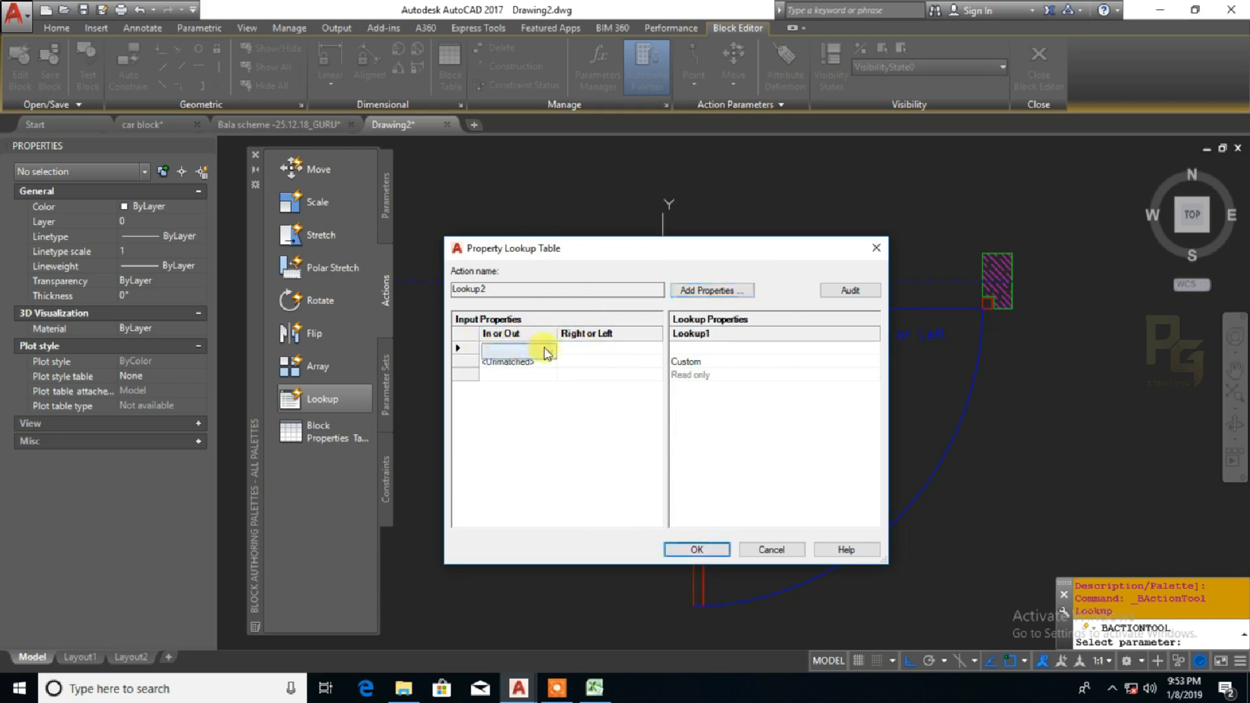
pyautogui.click(545, 352)
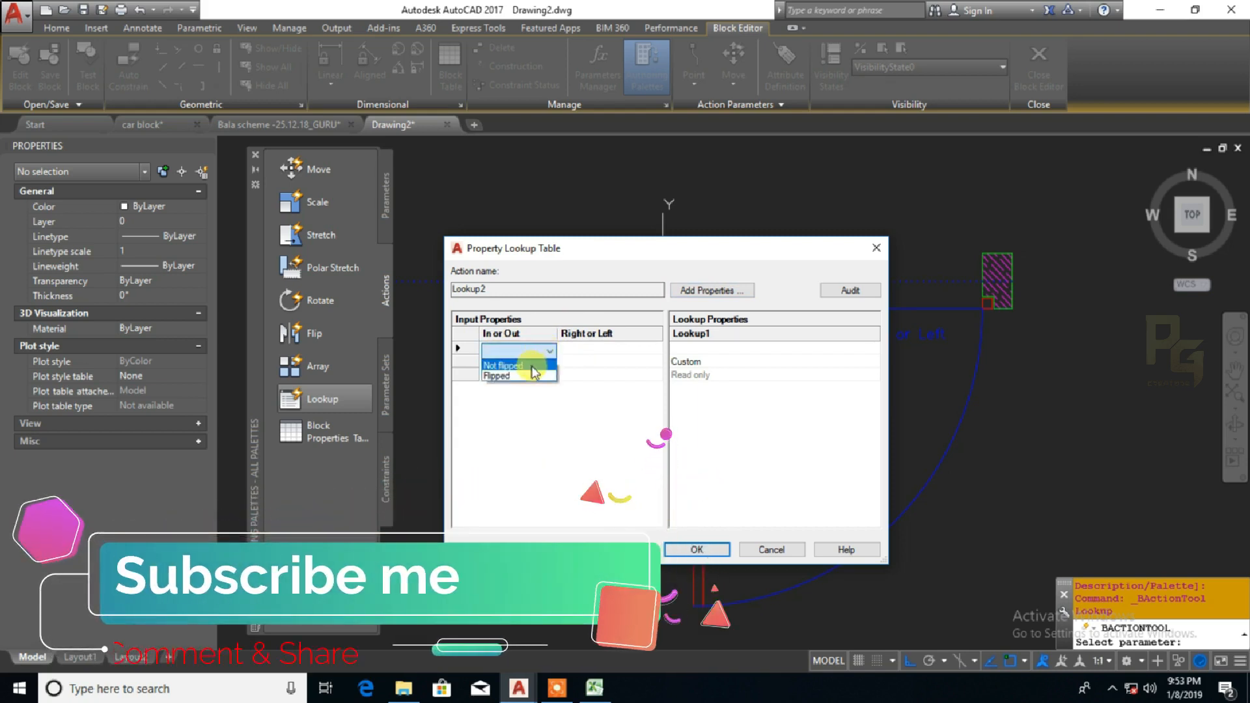
pyautogui.click(535, 366)
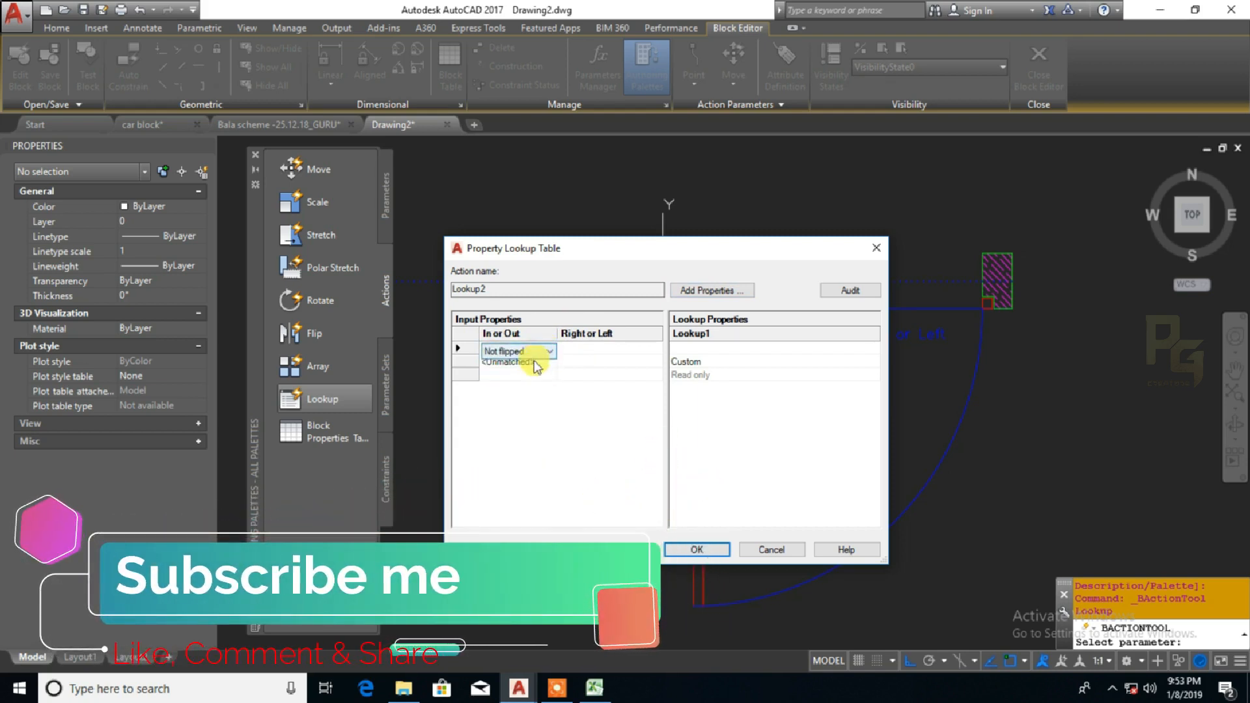
pyautogui.click(535, 364)
pyautogui.click(532, 365)
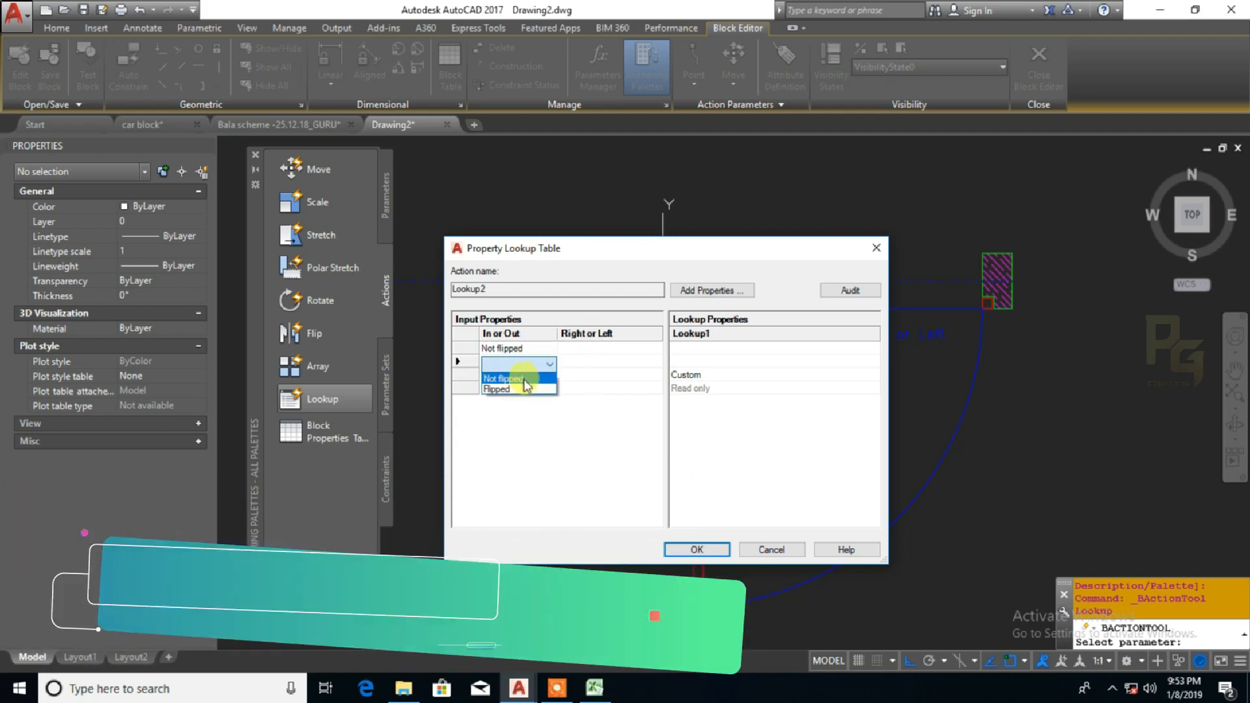
pyautogui.click(524, 380)
pyautogui.click(544, 376)
pyautogui.click(545, 376)
pyautogui.click(528, 401)
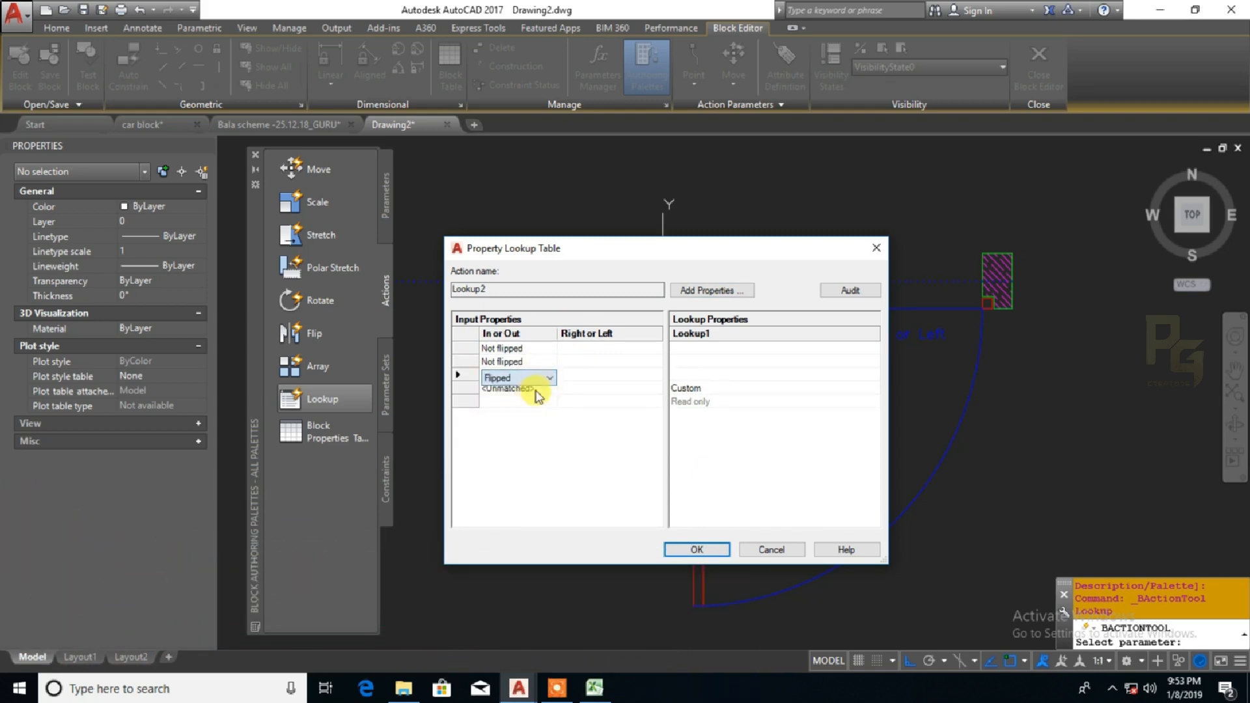
pyautogui.click(538, 395)
pyautogui.click(538, 392)
pyautogui.click(530, 414)
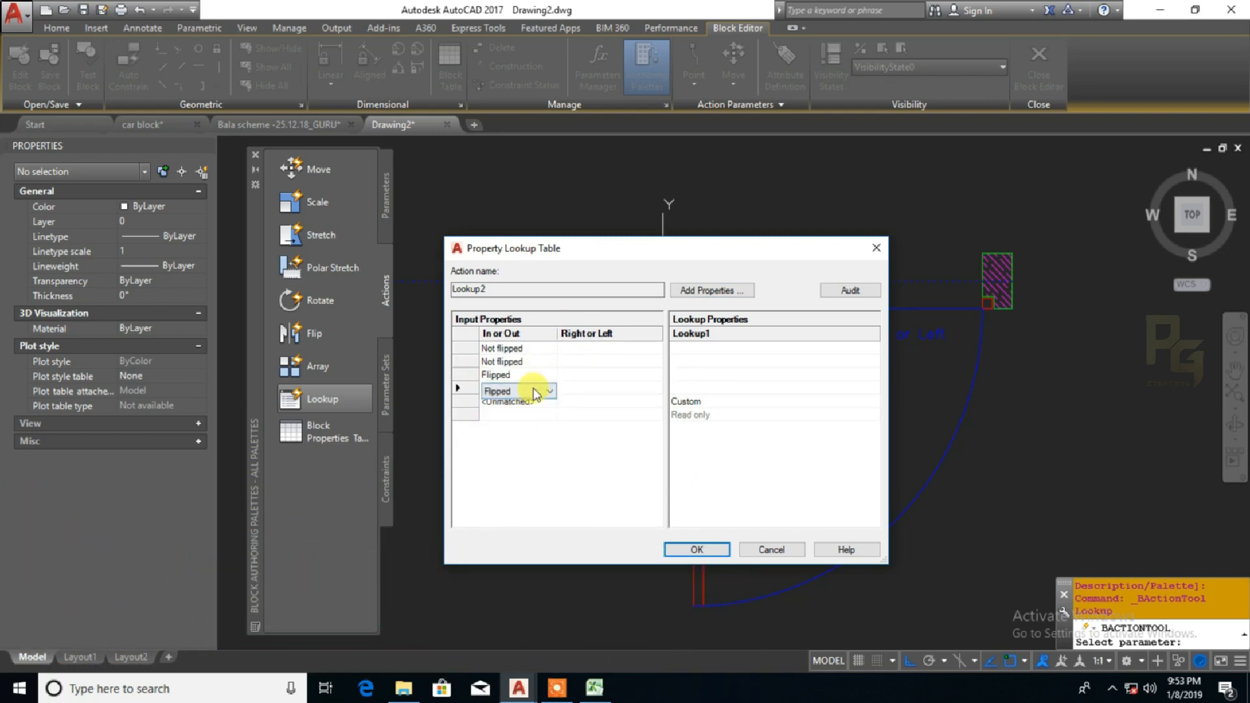
# Fill the Right or Left column of the four rows with Not flipped, Flipped, Not flipped, Flipped
pyautogui.click(609, 354)
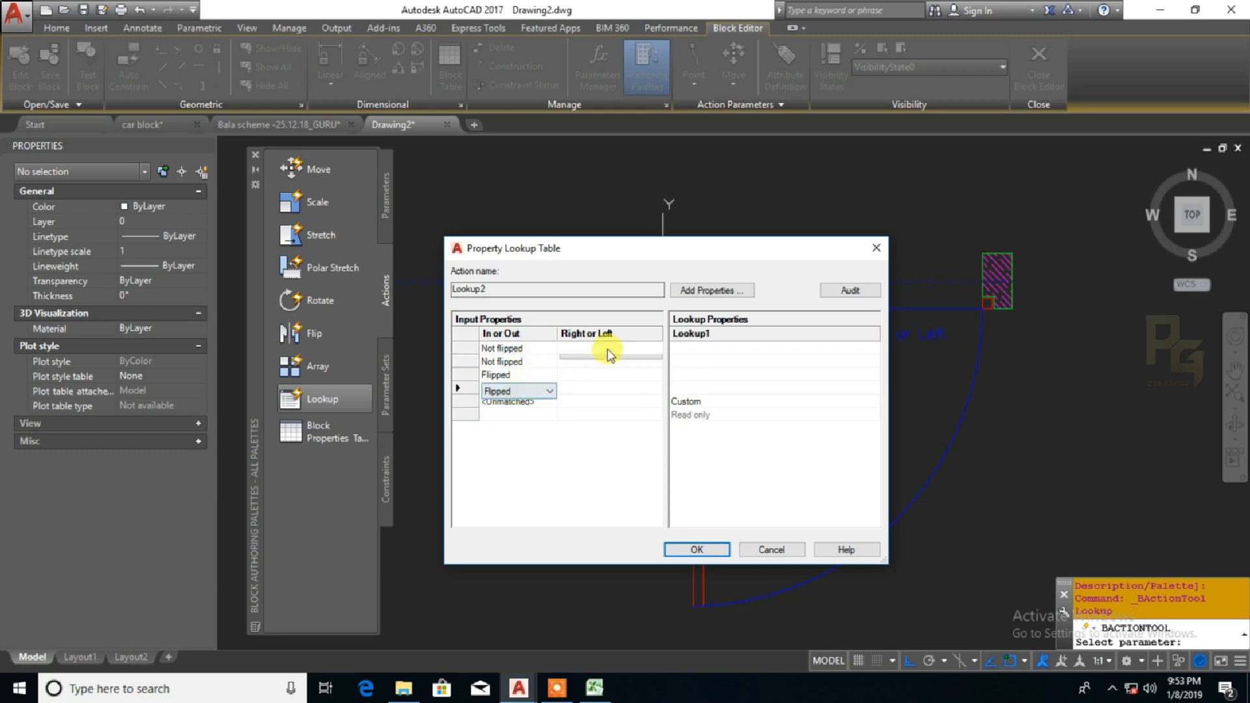
pyautogui.click(609, 352)
pyautogui.click(607, 364)
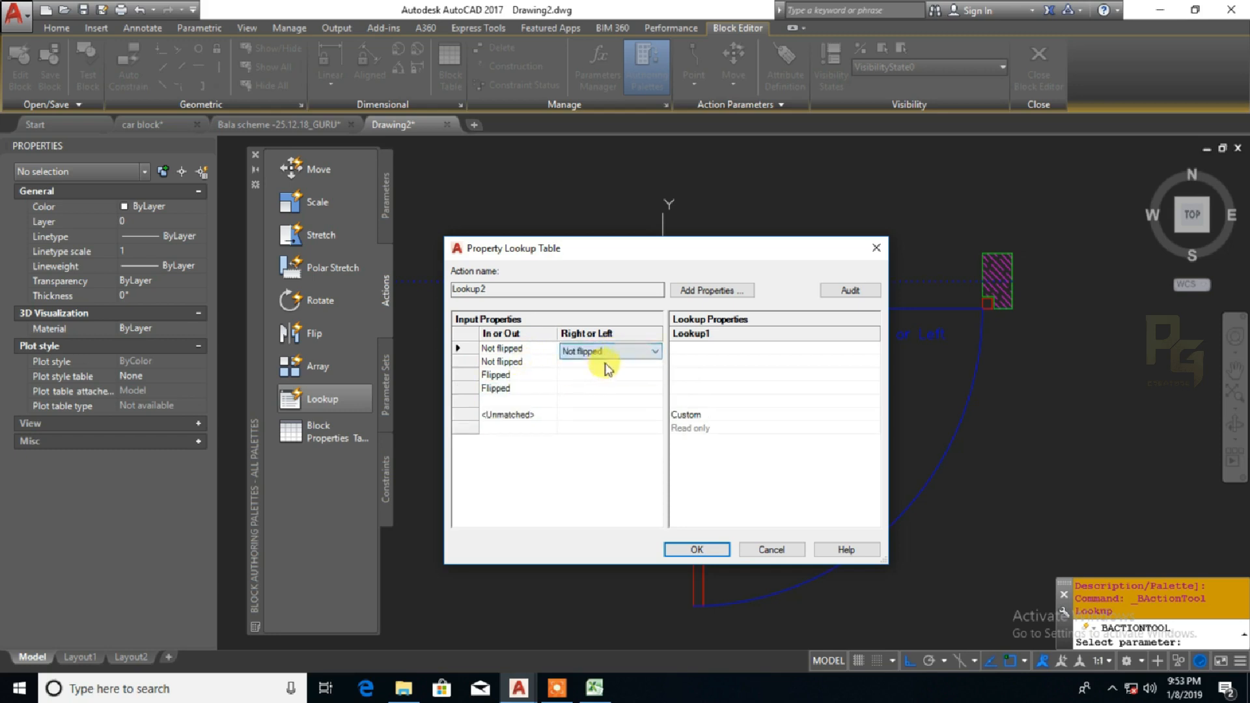
pyautogui.click(603, 361)
pyautogui.click(602, 362)
pyautogui.click(583, 388)
pyautogui.click(588, 380)
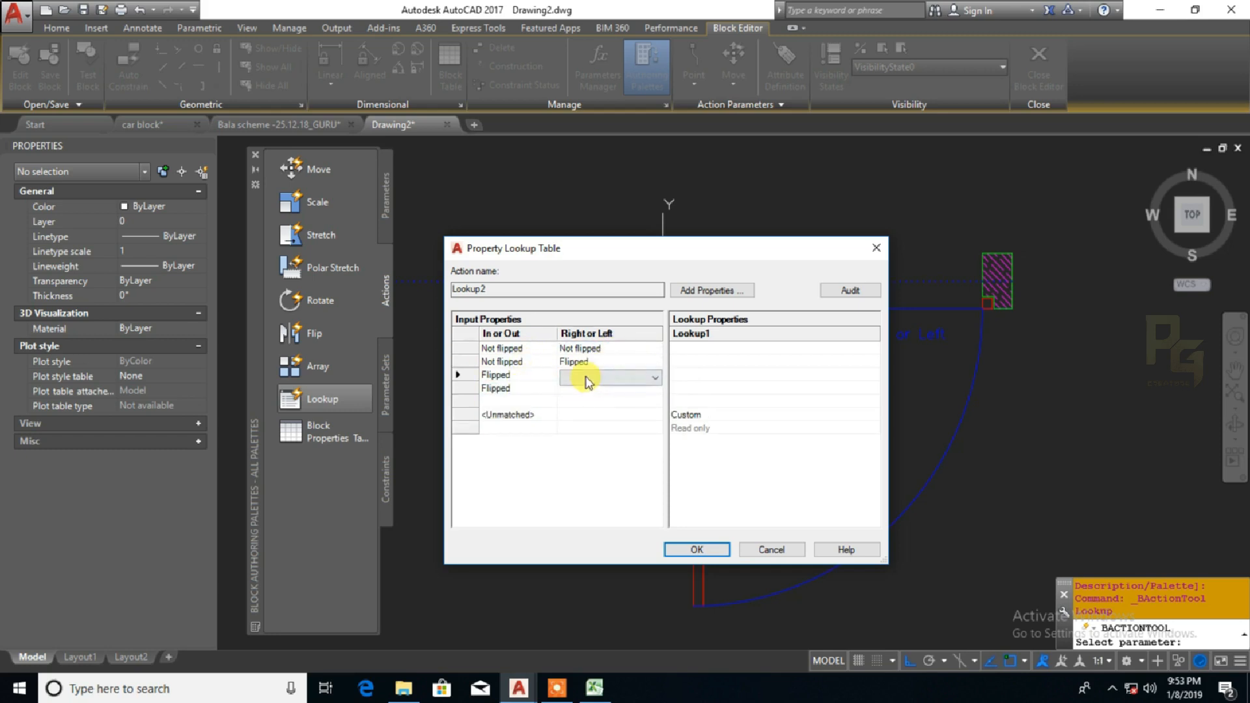
pyautogui.click(588, 382)
pyautogui.click(581, 392)
pyautogui.click(581, 389)
pyautogui.click(585, 389)
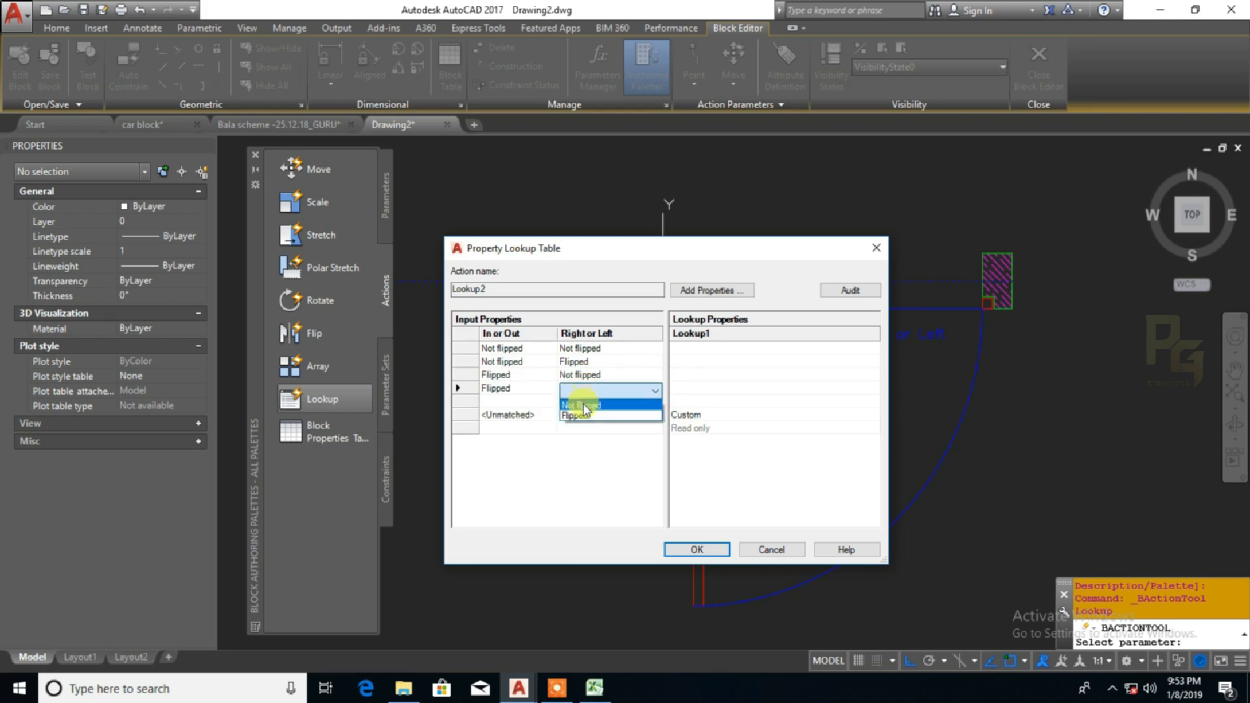
pyautogui.click(580, 416)
pyautogui.click(579, 468)
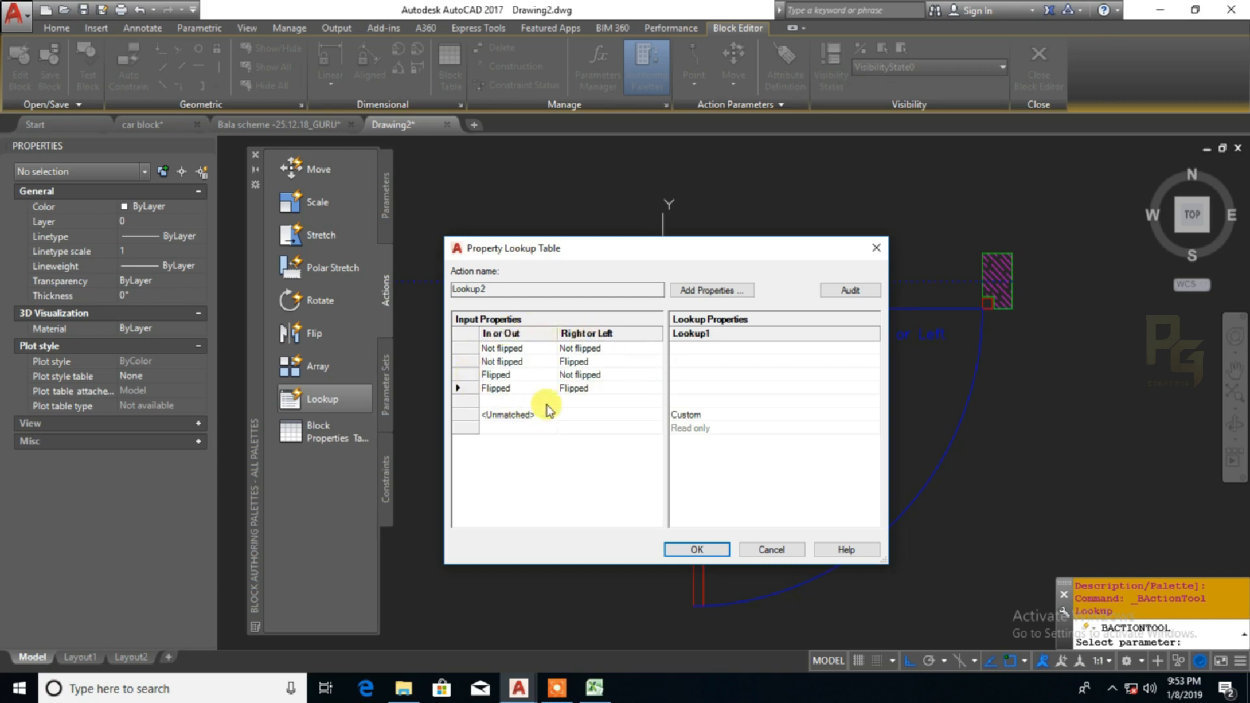
# Label the four flip combinations 01, 02, 03 and 04 in the Lookup1 column and accept the lookup table
pyautogui.click(689, 352)
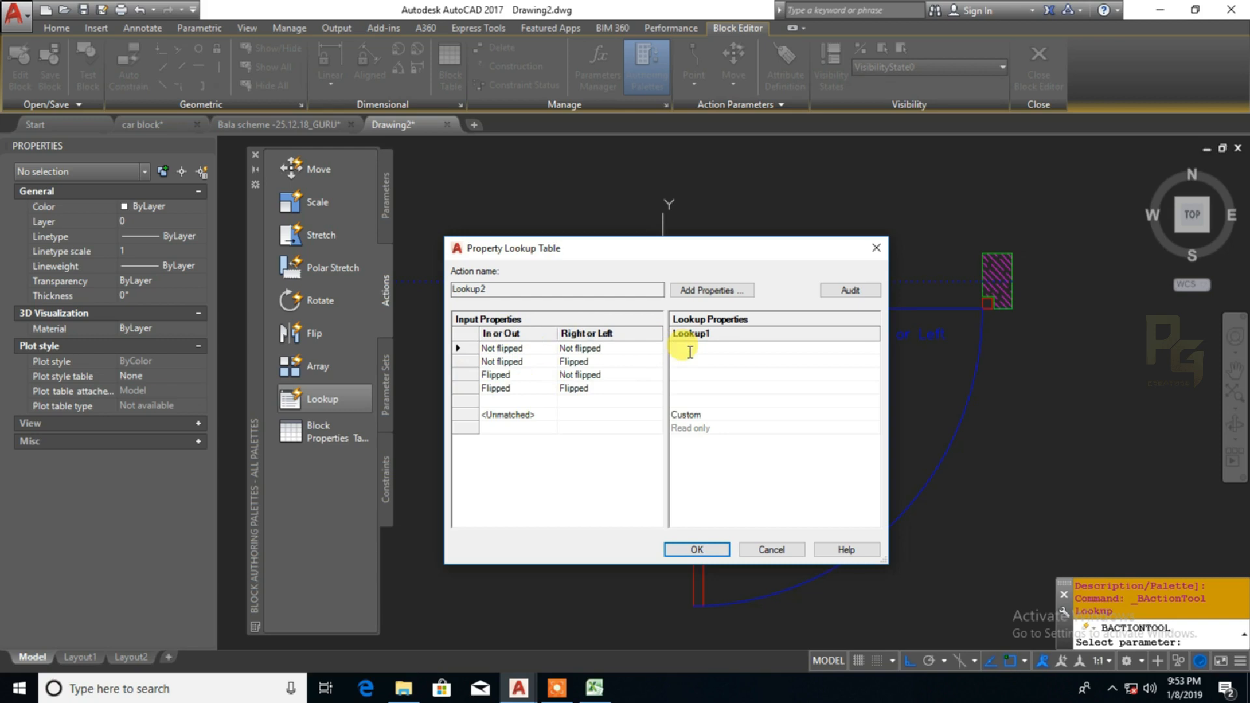
pyautogui.write('01')
pyautogui.click(684, 362)
pyautogui.write('02')
pyautogui.click(680, 376)
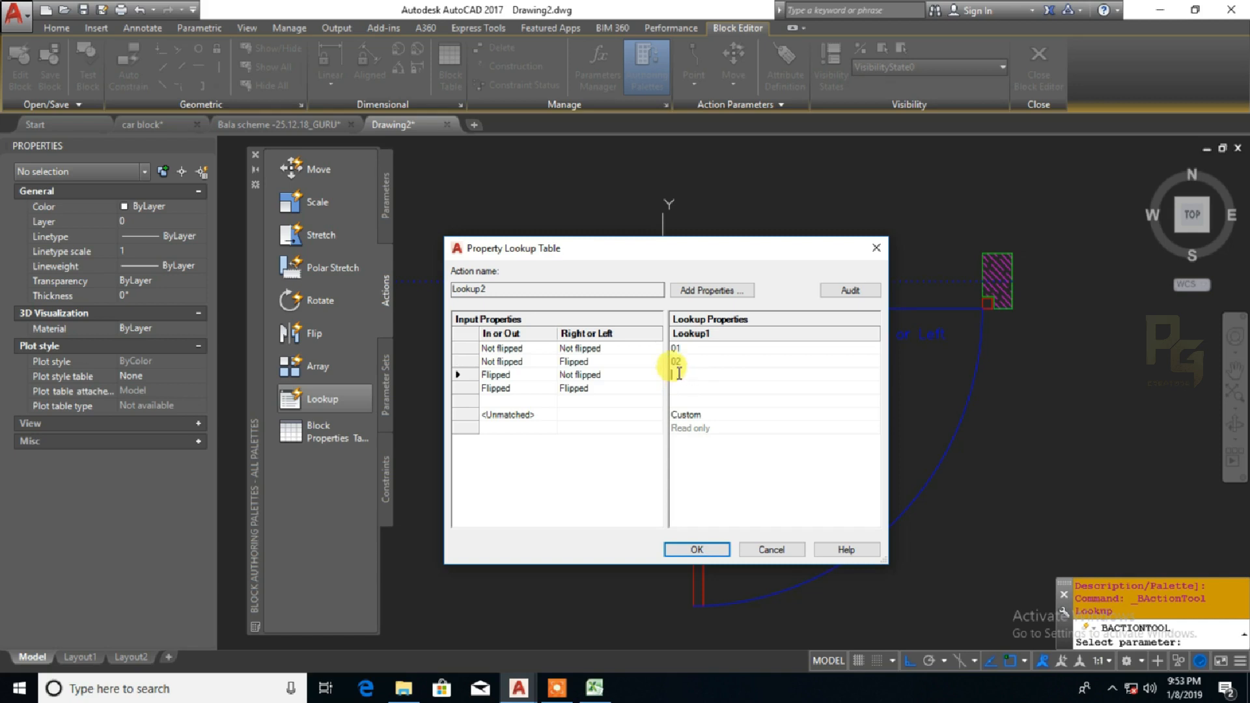
pyautogui.write('03')
pyautogui.click(677, 388)
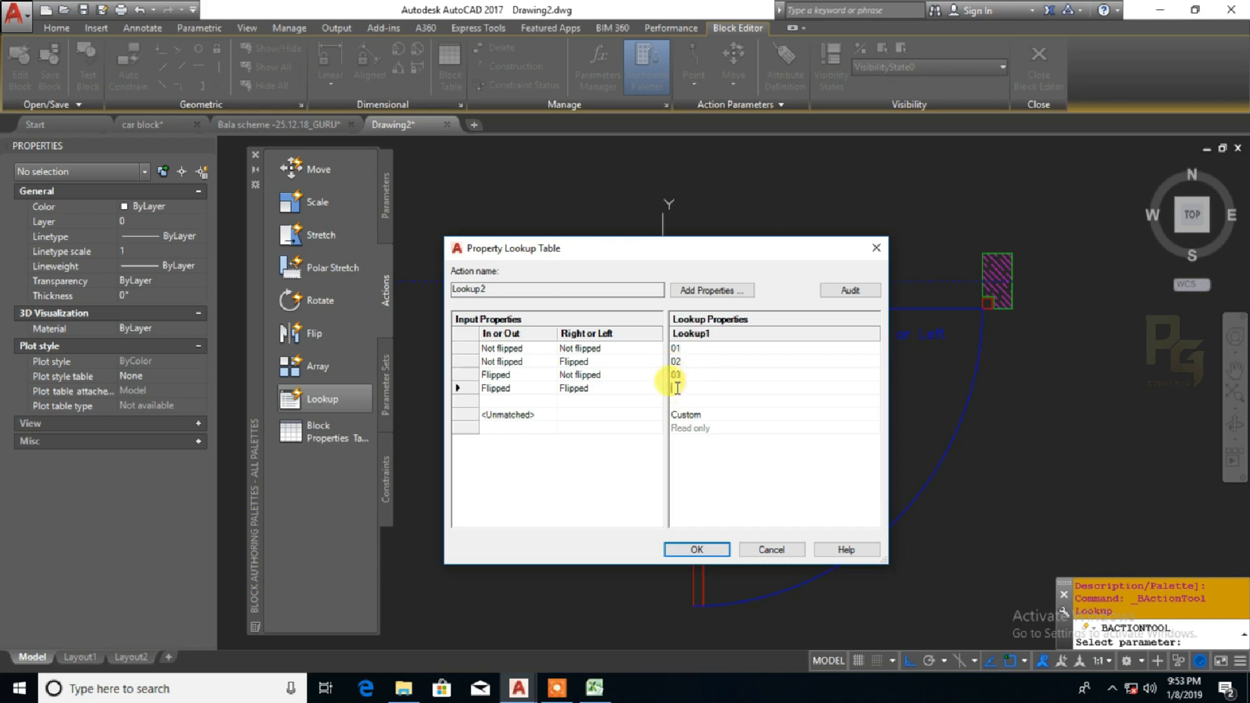
pyautogui.write('04')
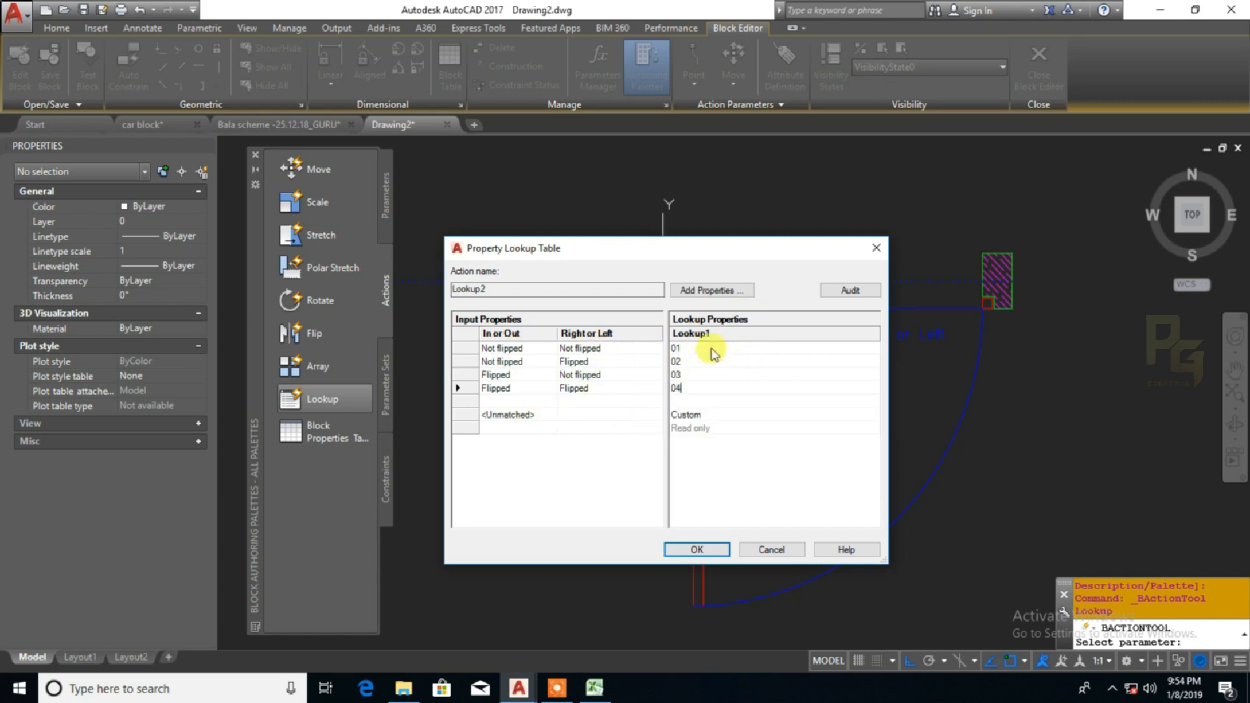
pyautogui.click(699, 549)
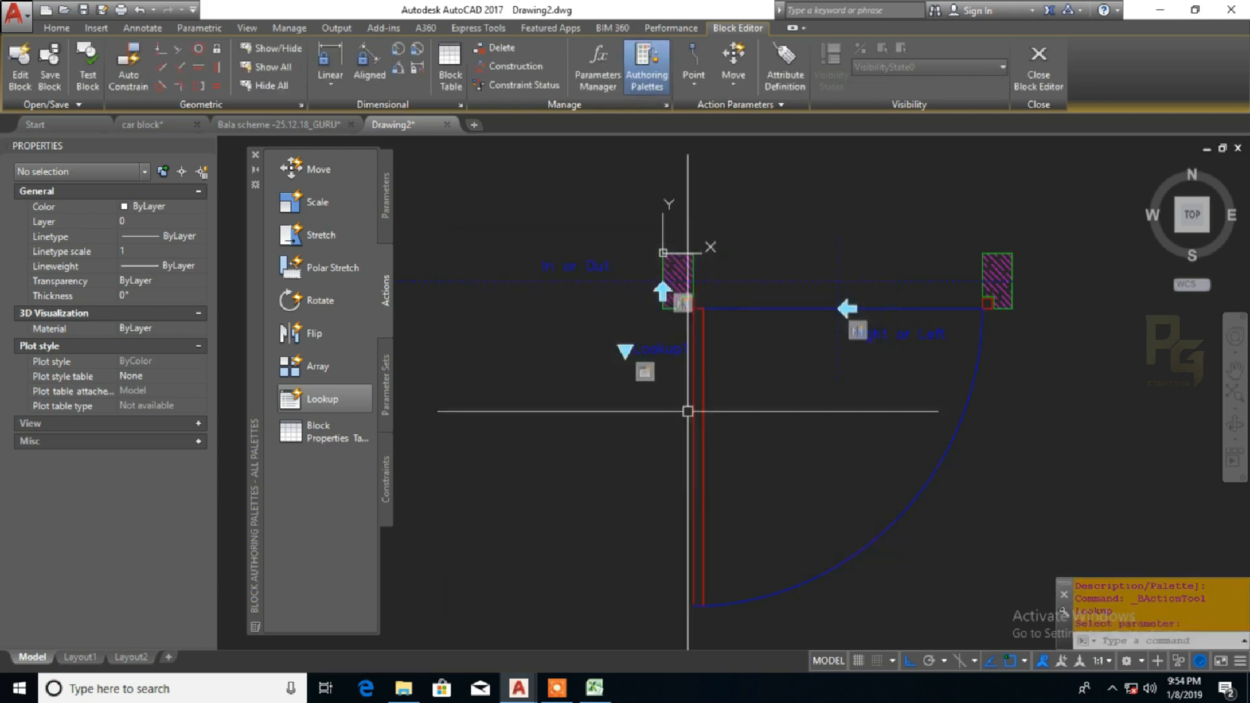
# Rename the lookup parameter as Option and set its description to Open option
pyautogui.click(638, 348)
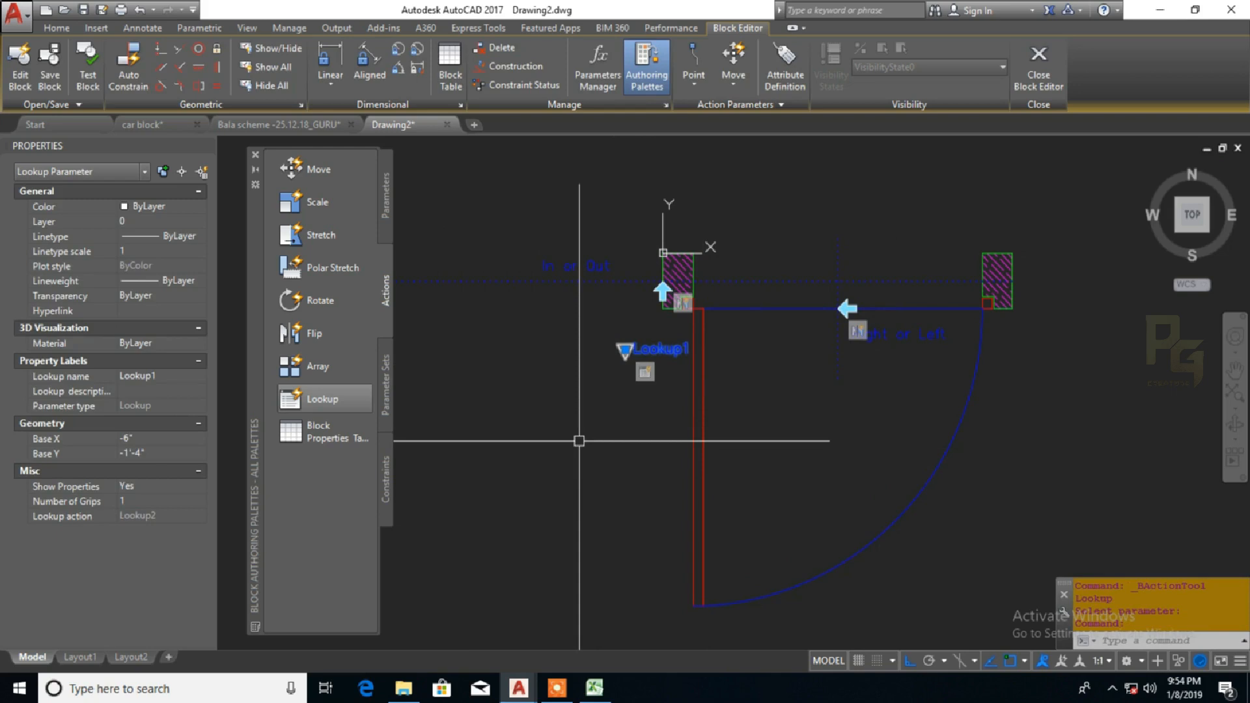
pyautogui.click(164, 376)
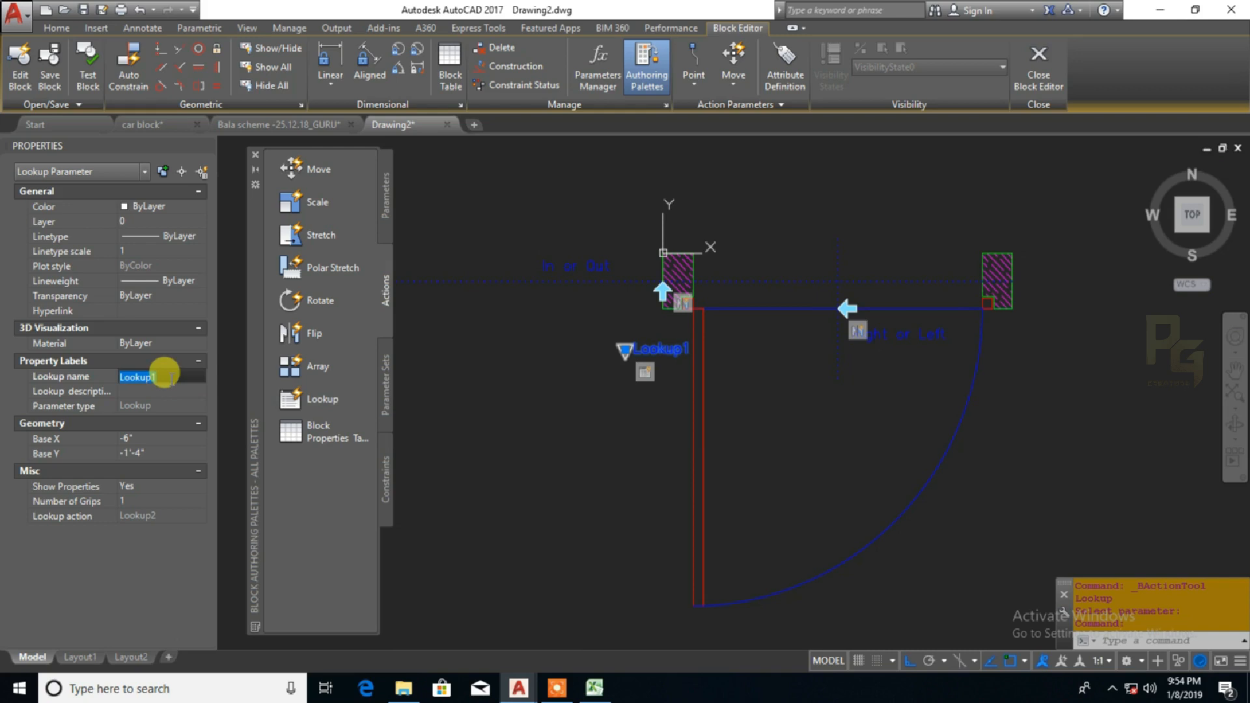
pyautogui.write('op')
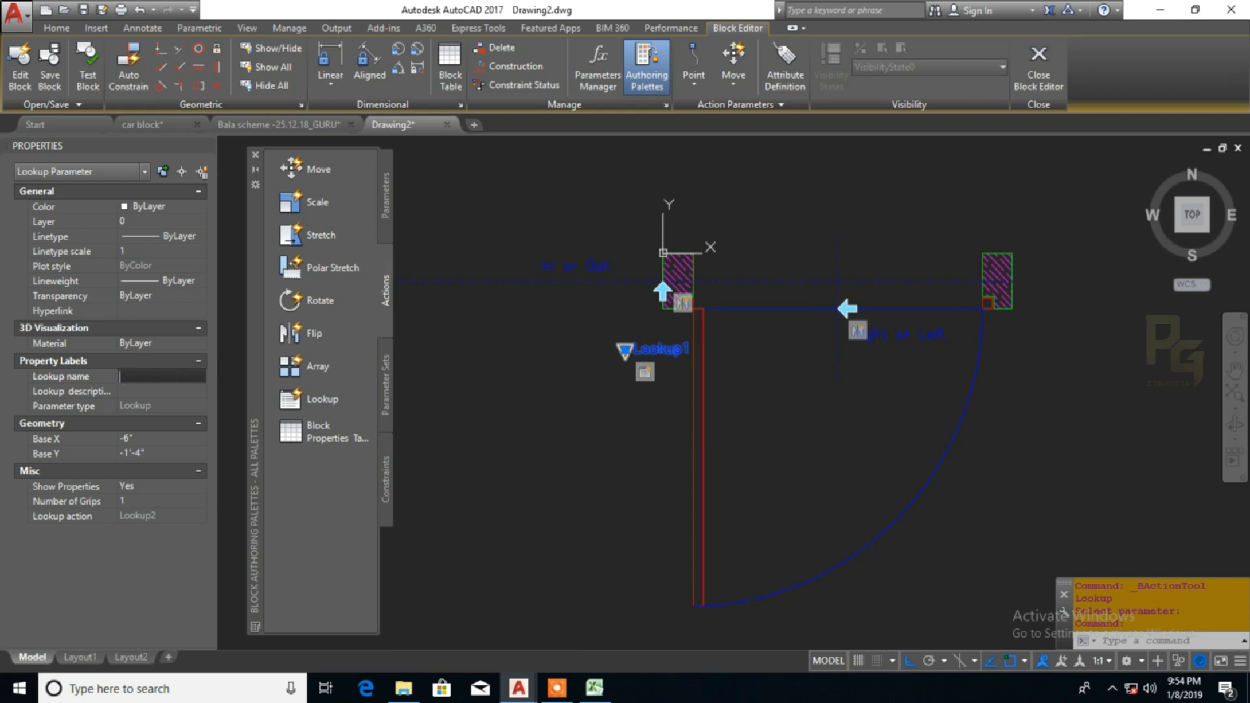
pyautogui.write('ption')
pyautogui.click(172, 386)
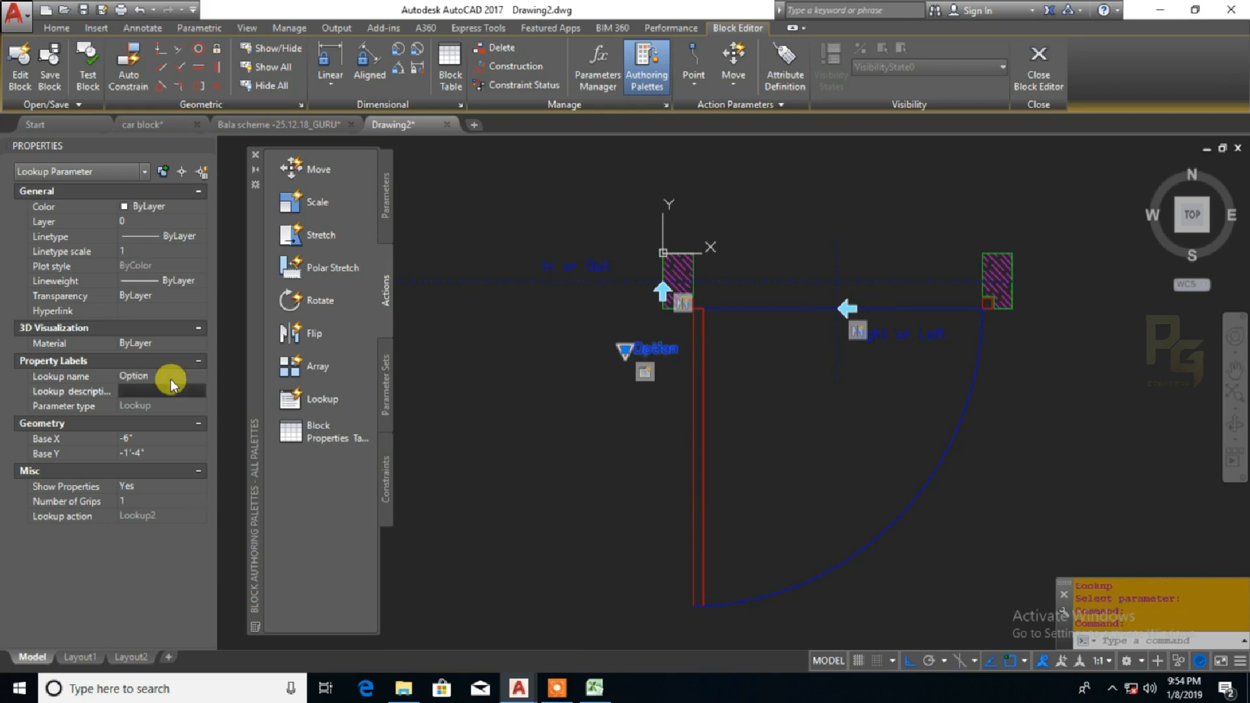
pyautogui.write('Open option')
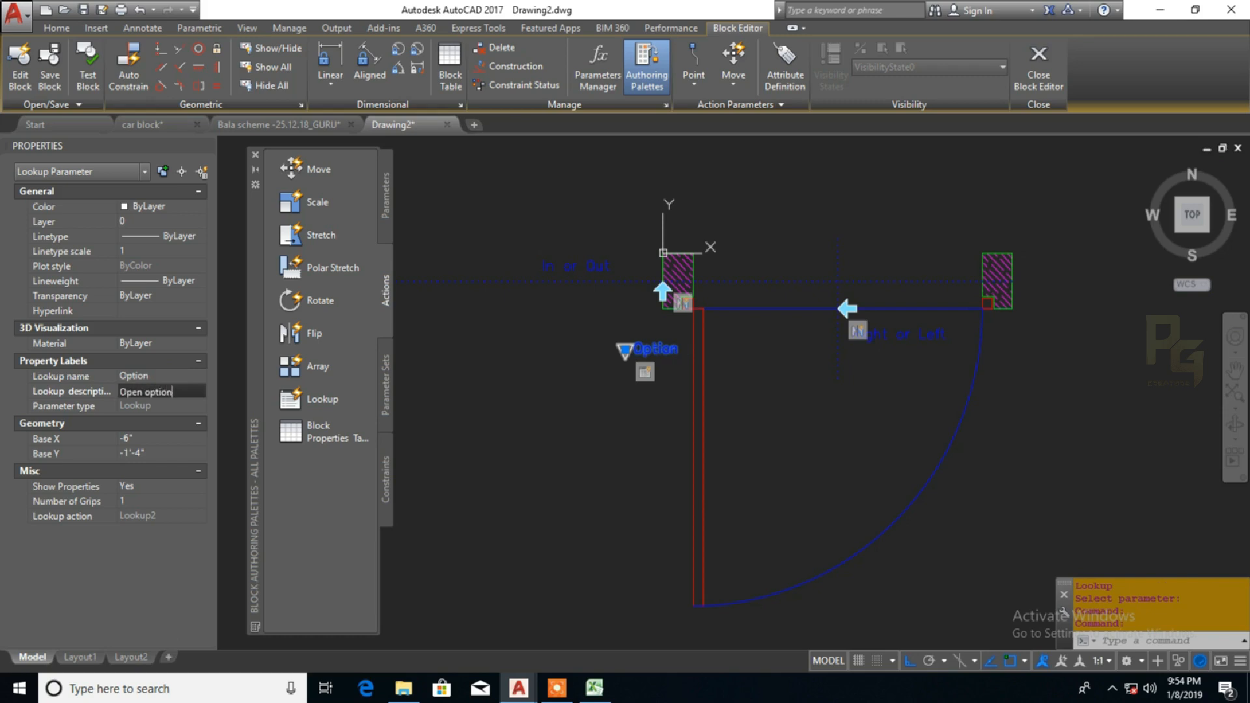
pyautogui.click(173, 383)
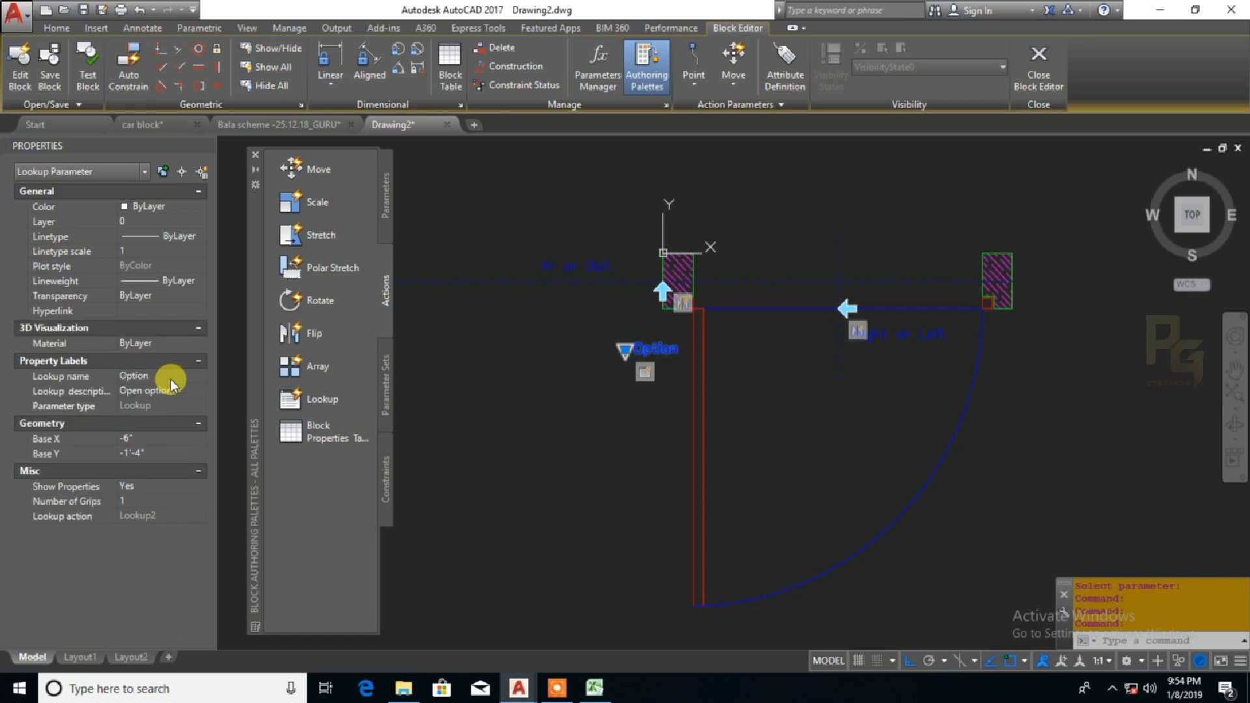
pyautogui.press('Escape')
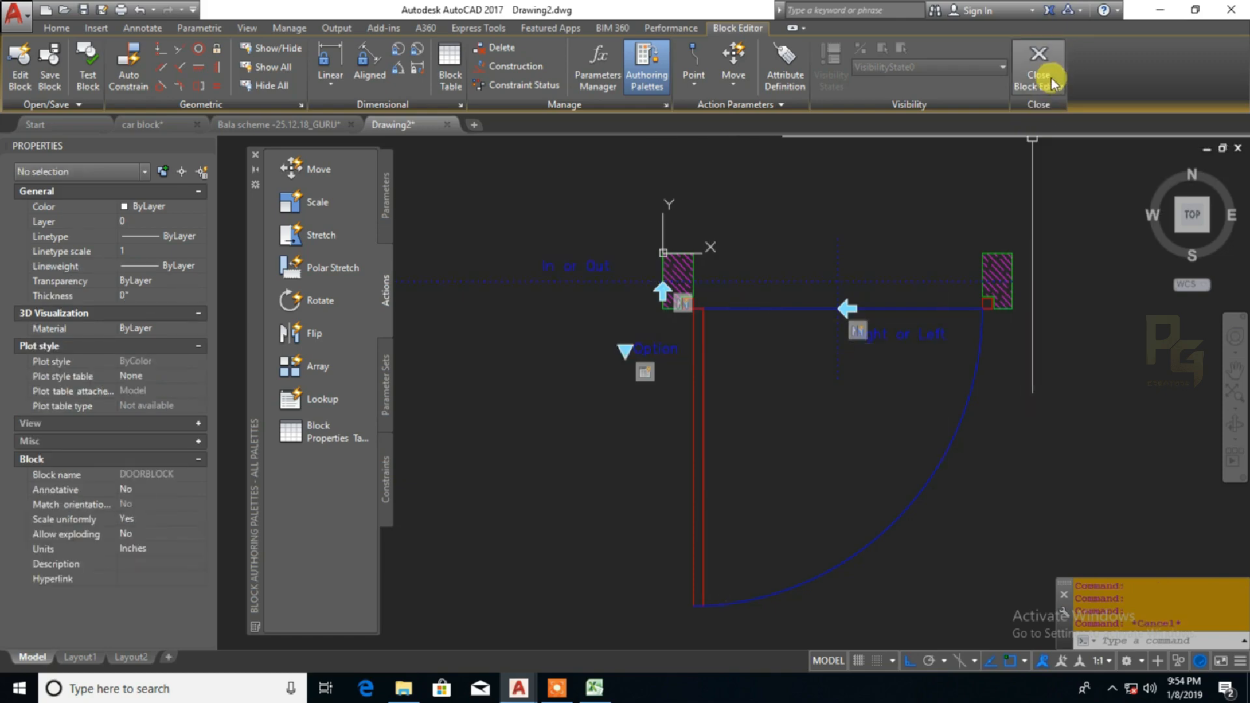
# Close the Block Editor and save the parameter changes to the door block
pyautogui.click(1040, 72)
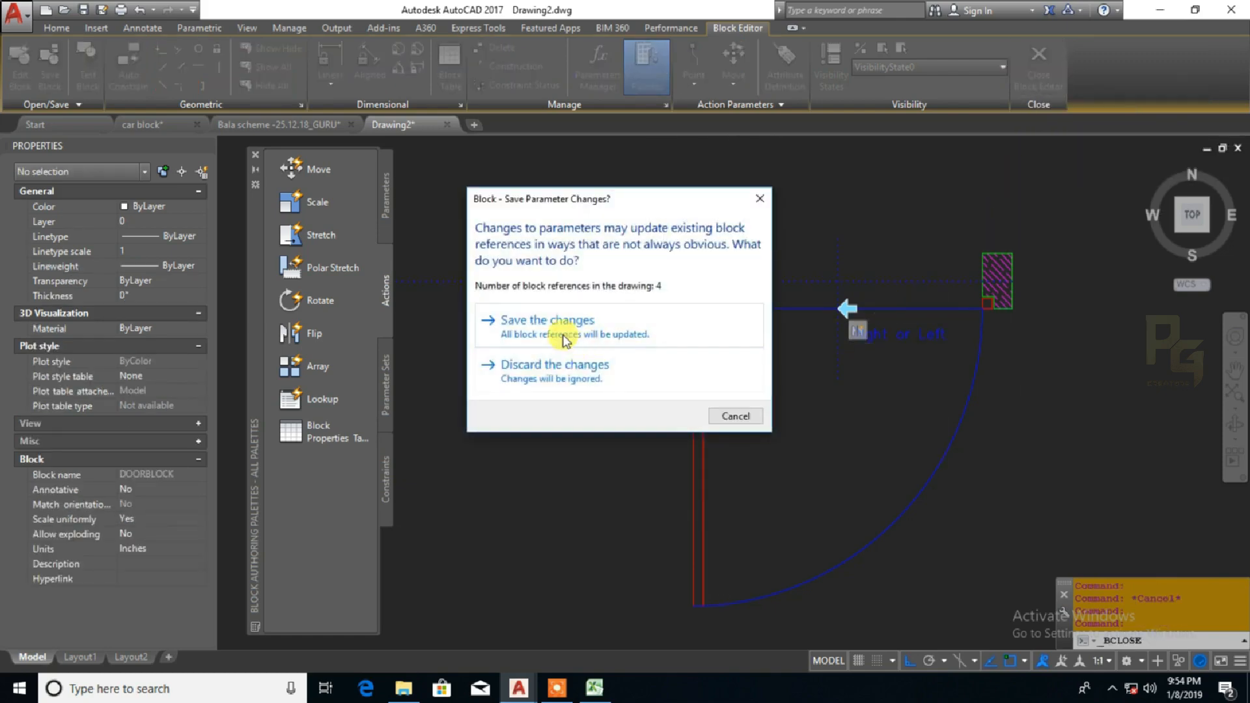
pyautogui.click(565, 329)
pyautogui.moveTo(554, 327); pyautogui.dragTo(585, 388, button='middle')
# Examine the lookup option lists of the upper-left and lower-left doors in the drawing
pyautogui.click(549, 302)
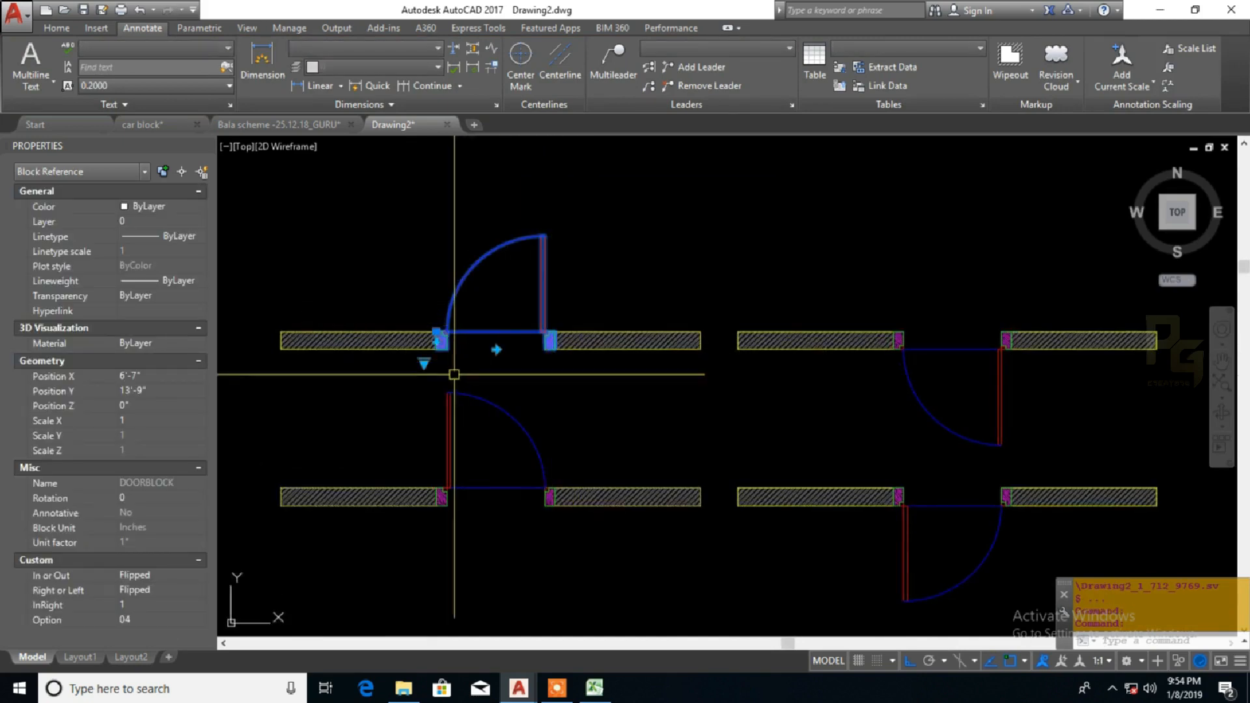
pyautogui.scroll(2, 453, 375)
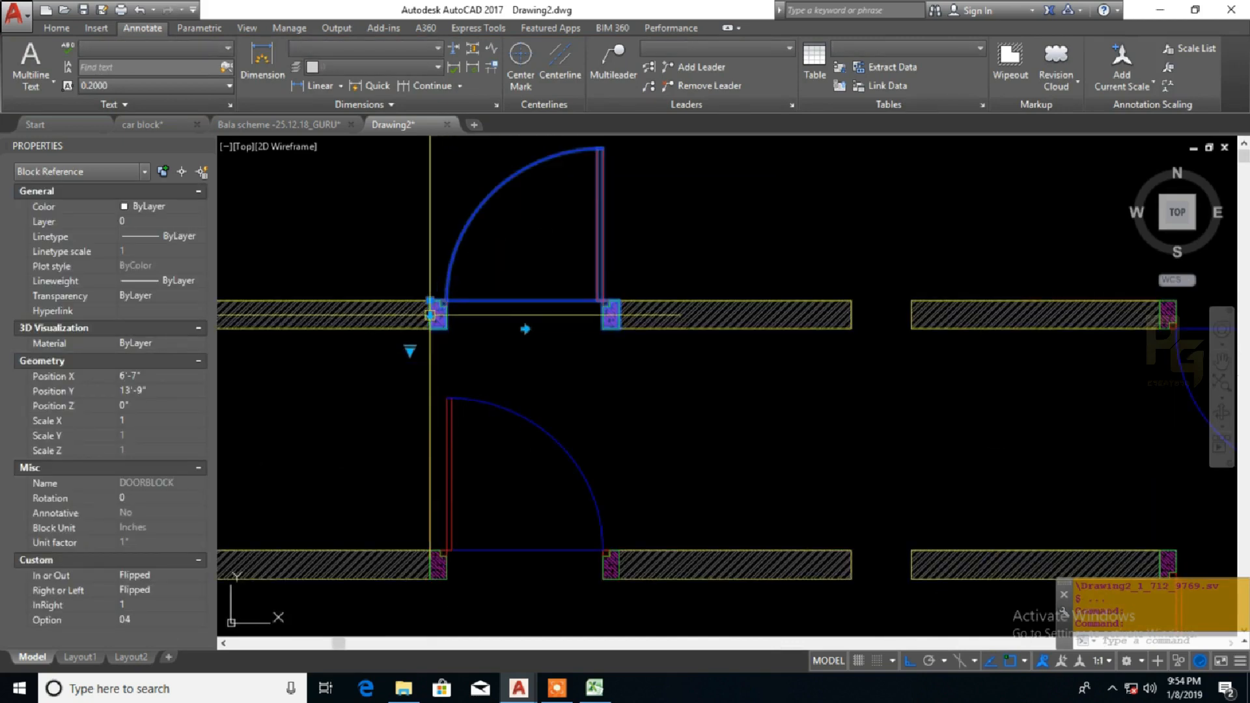
pyautogui.click(409, 350)
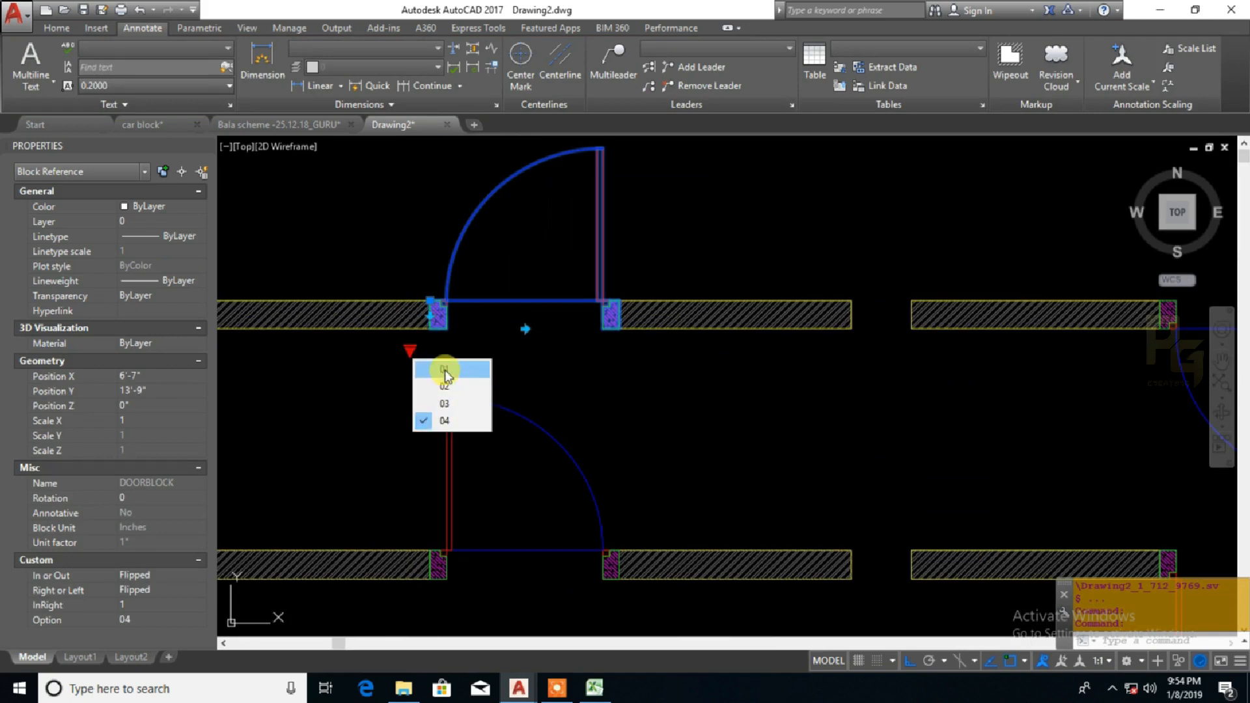
pyautogui.click(445, 403)
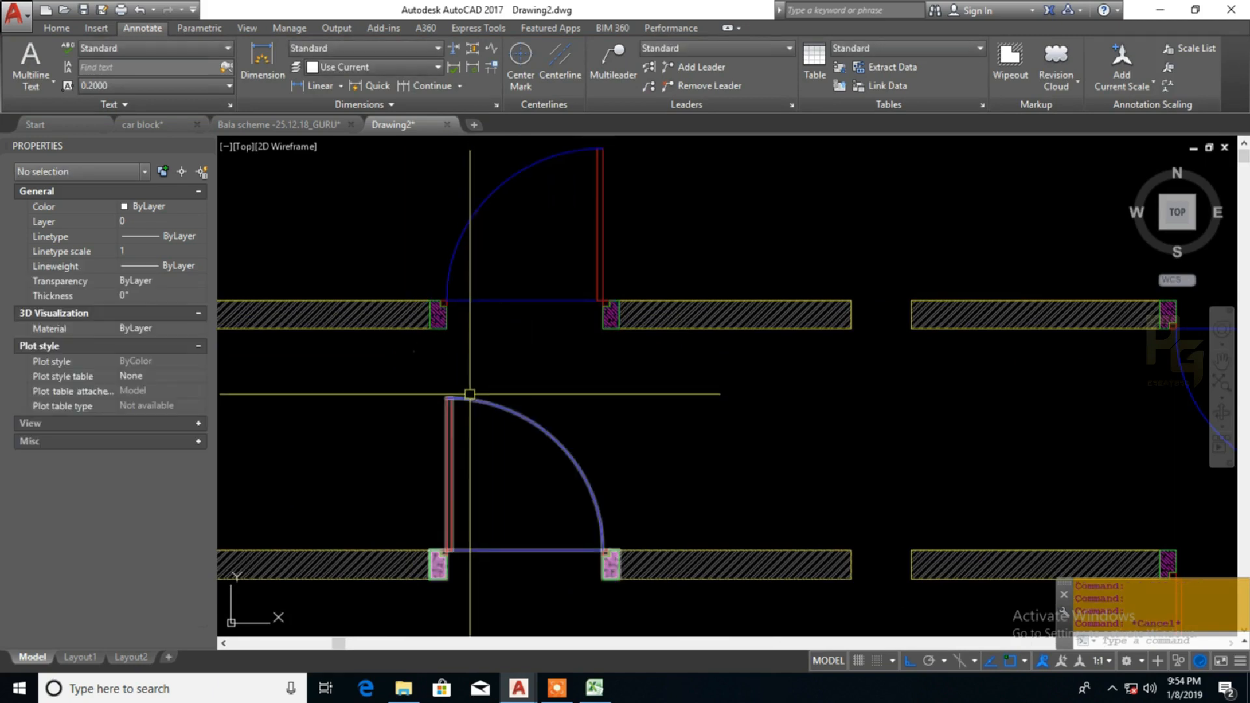
pyautogui.click(414, 611)
pyautogui.click(410, 602)
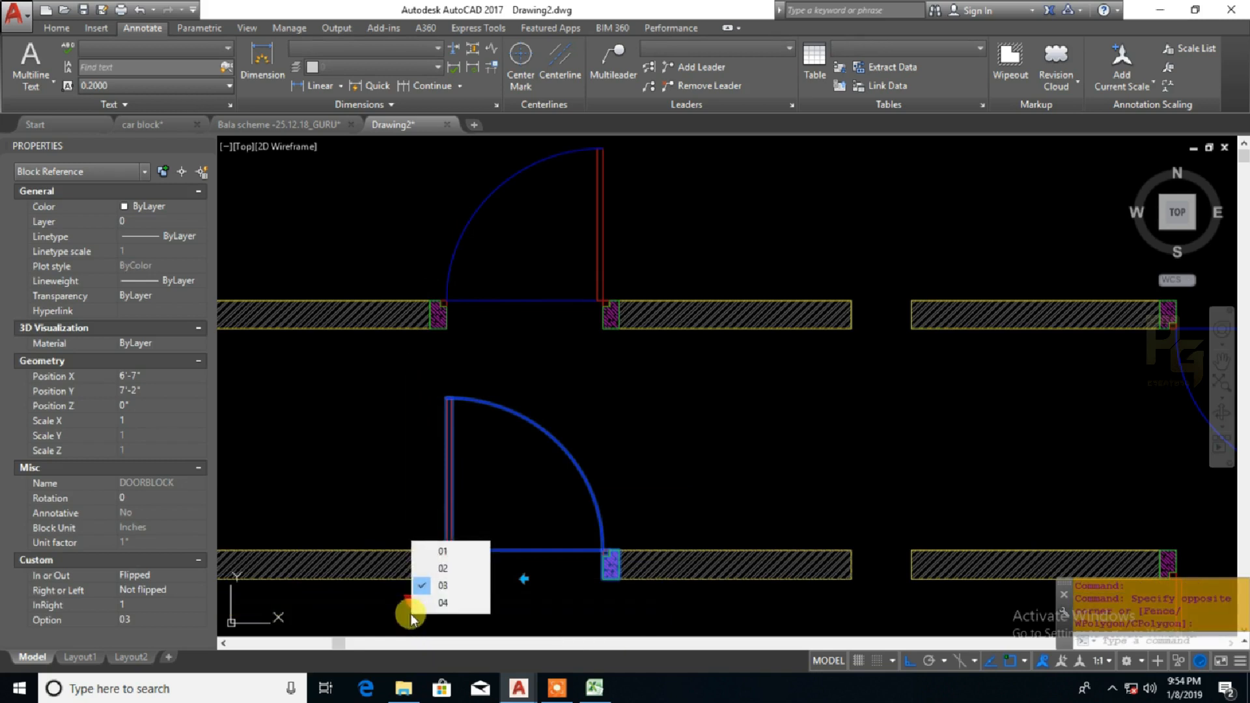
pyautogui.click(442, 602)
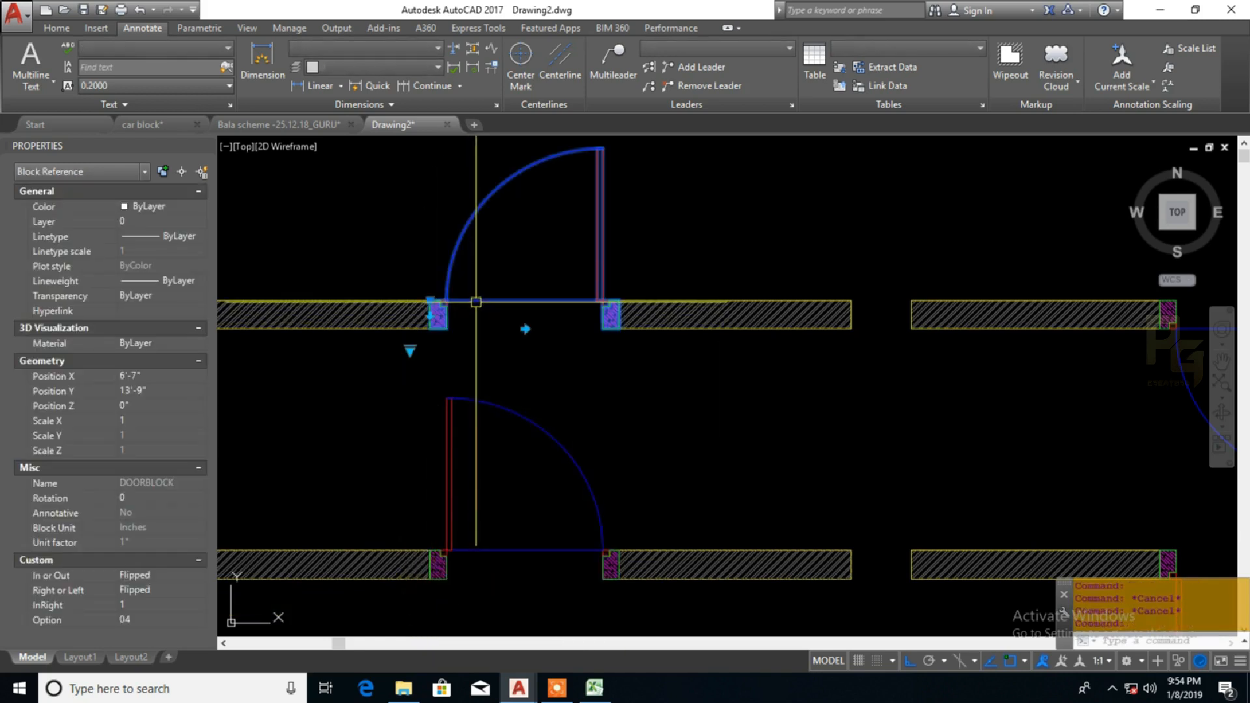
pyautogui.click(410, 352)
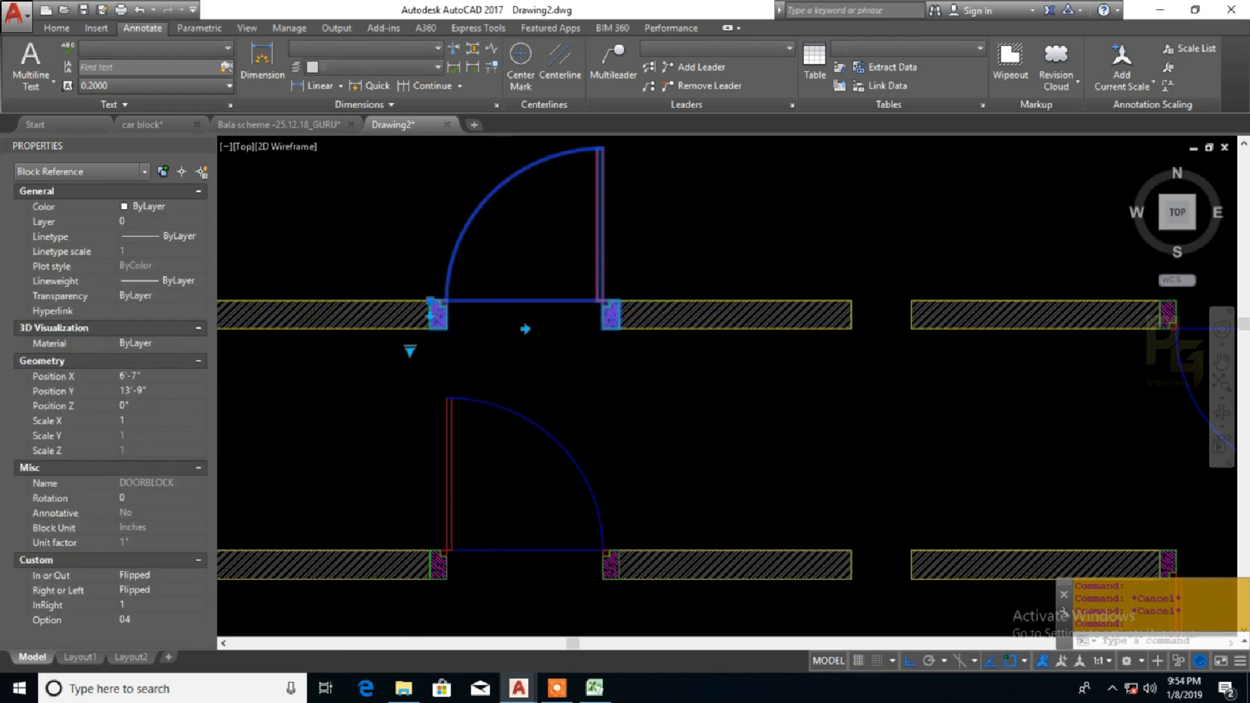
# Copy the upper-left door together with its wall segments straight up, about 11'-4" above the original
pyautogui.scroll(-4, 577, 352)
pyautogui.moveTo(615, 348); pyautogui.dragTo(623, 376, button='middle')
pyautogui.click(632, 383)
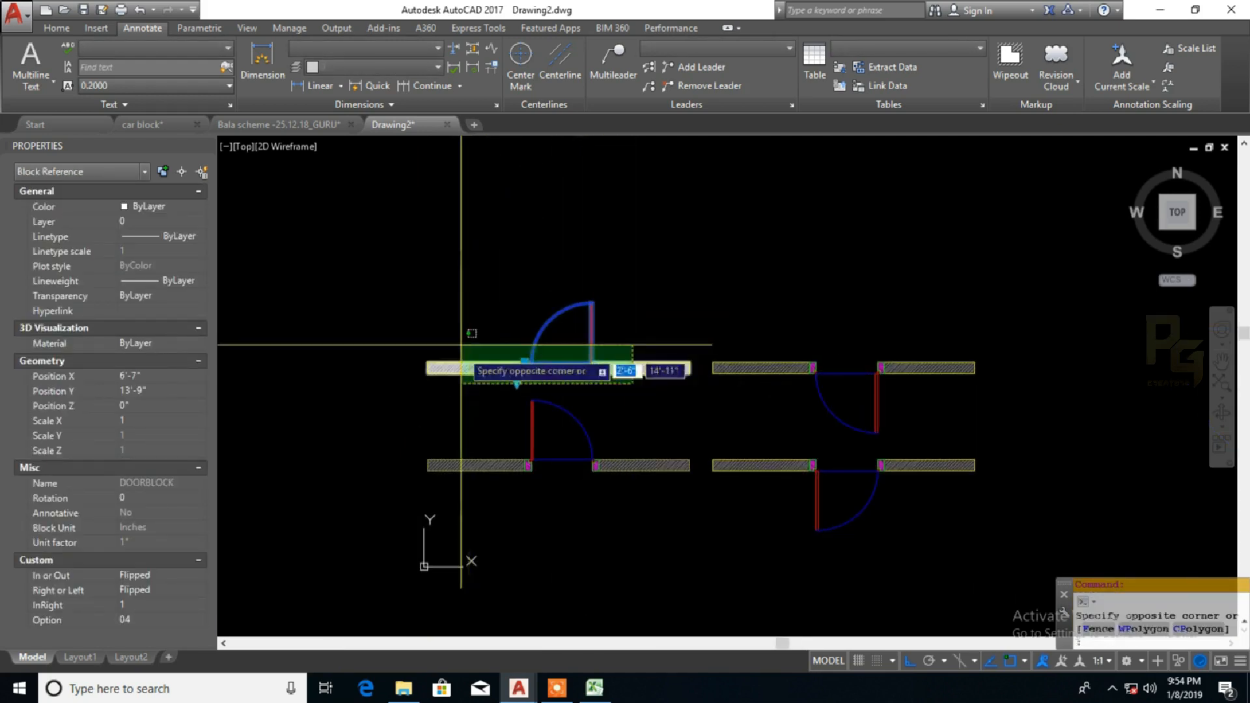
pyautogui.click(405, 340)
pyautogui.write('co')
pyautogui.press('Return')
pyautogui.click(670, 326)
pyautogui.moveTo(675, 284); pyautogui.dragTo(683, 371, button='middle')
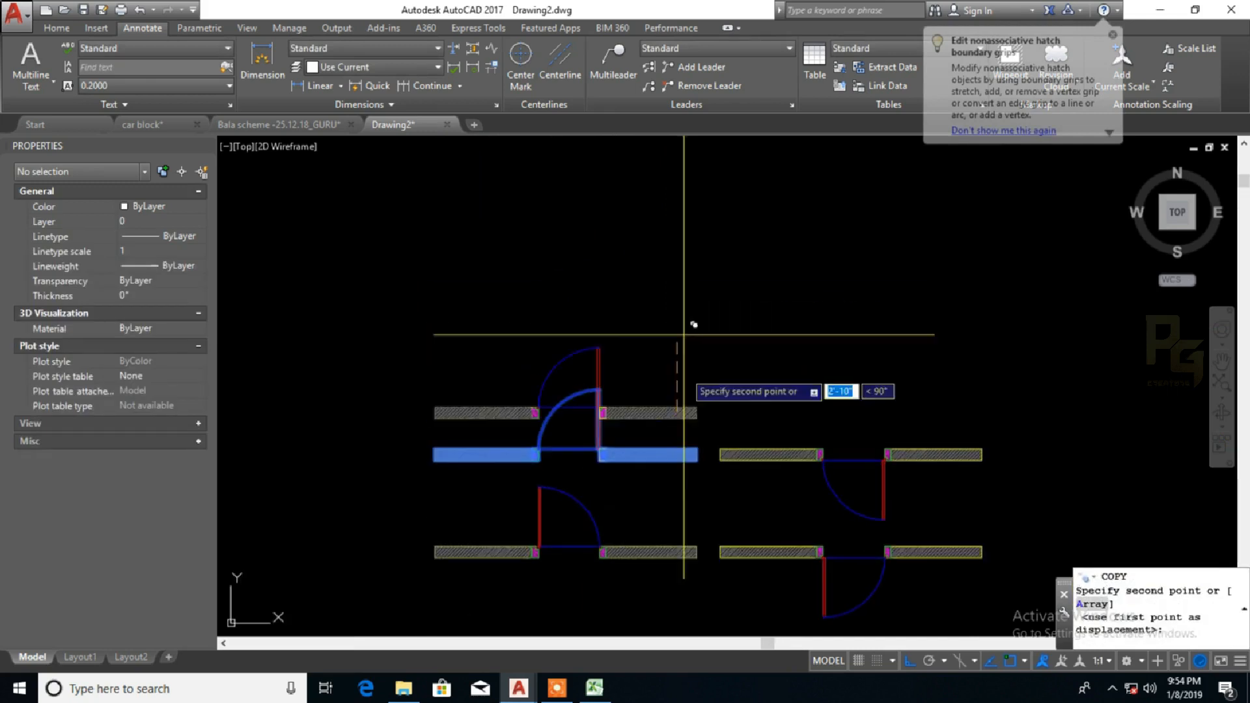
pyautogui.click(683, 256)
pyautogui.press('Escape')
# Set the copied door's lookup option to 01
pyautogui.scroll(2, 609, 271)
pyautogui.click(591, 244)
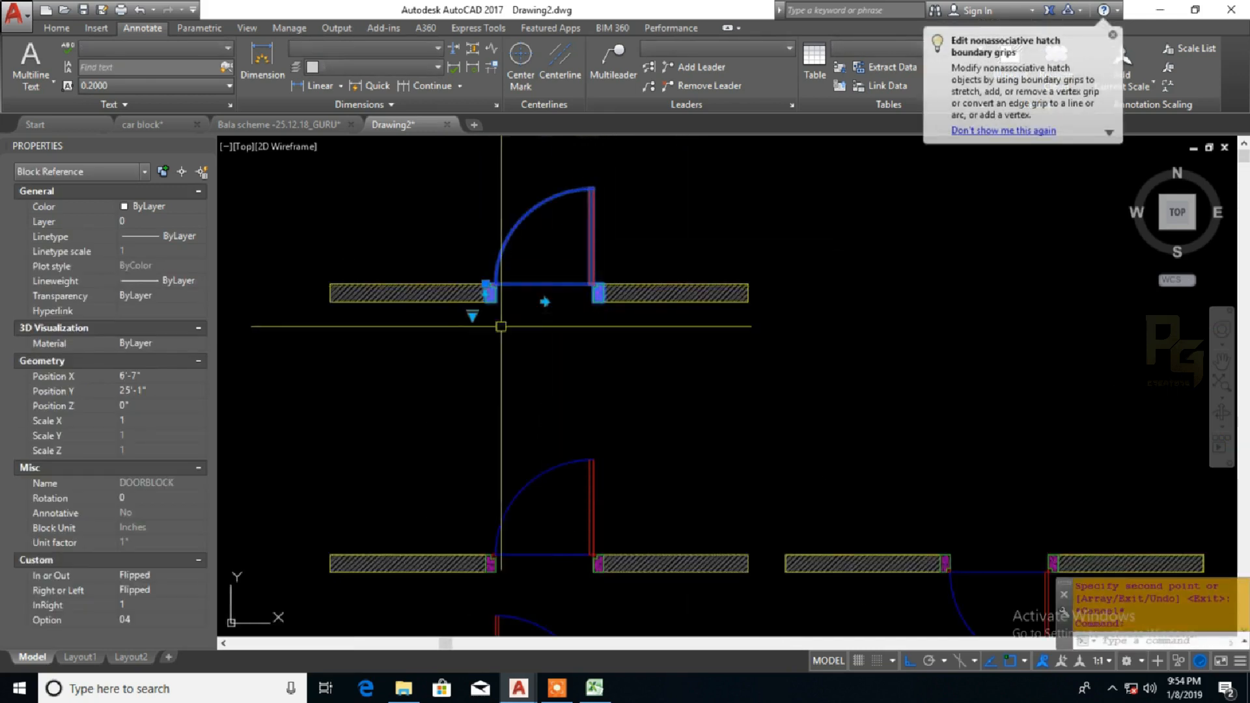
pyautogui.click(472, 317)
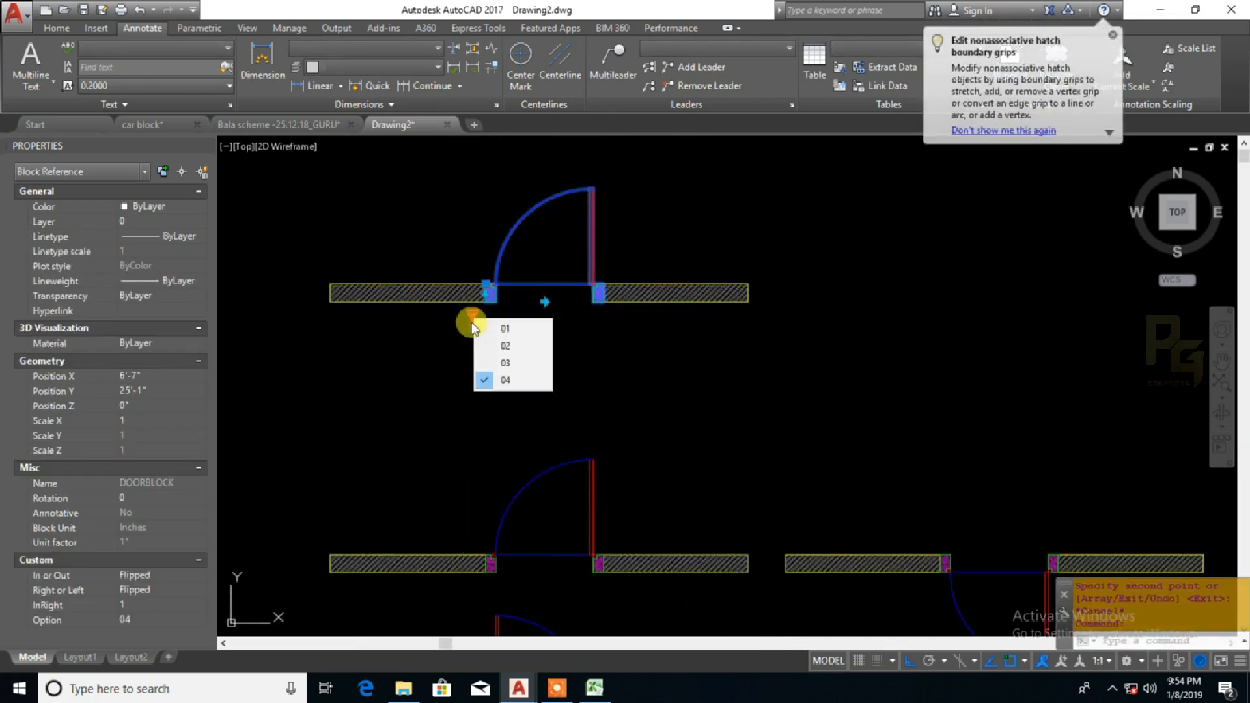
pyautogui.click(508, 329)
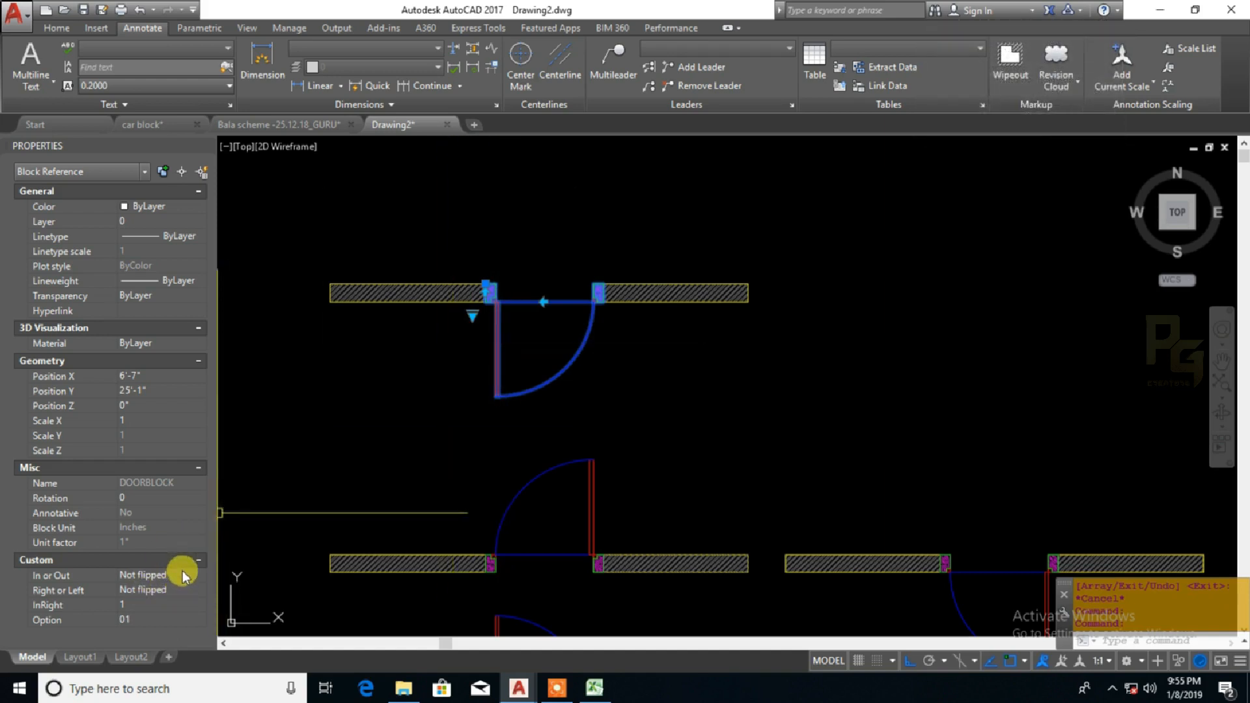
# Test the copied door's lookup grip by switching its option to 02, 03 and 04 in turn
pyautogui.click(472, 316)
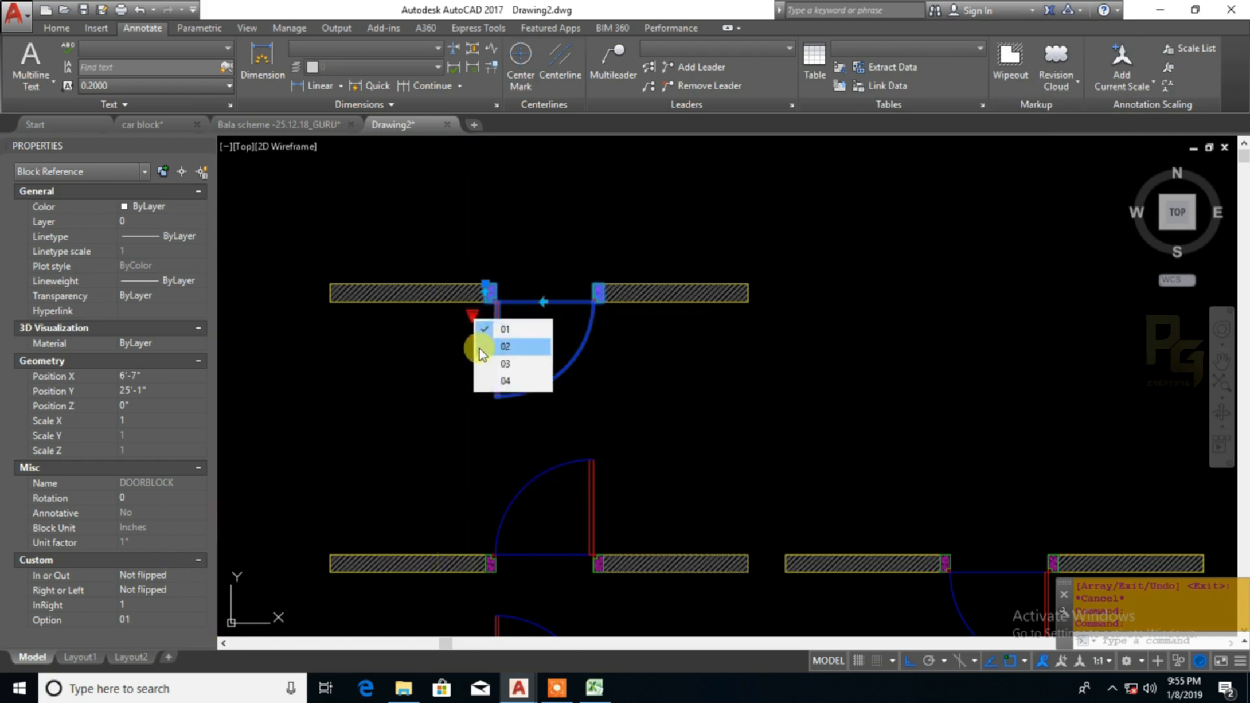
pyautogui.click(480, 348)
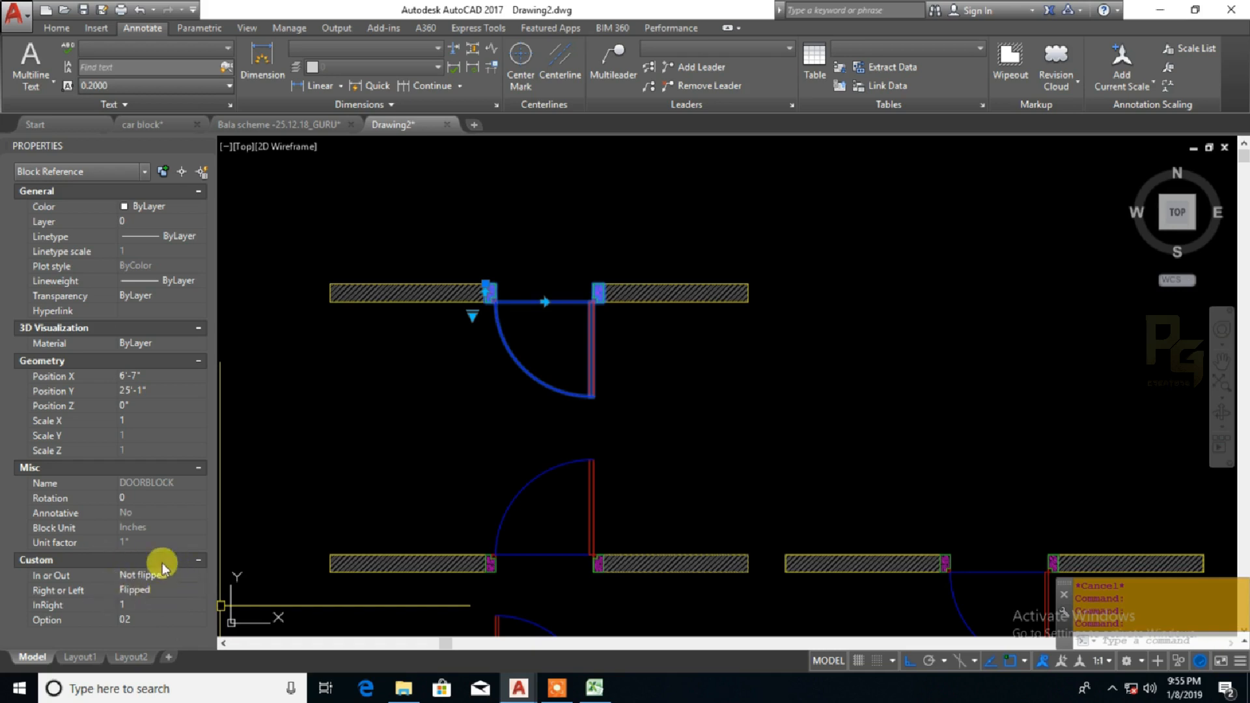
pyautogui.click(473, 316)
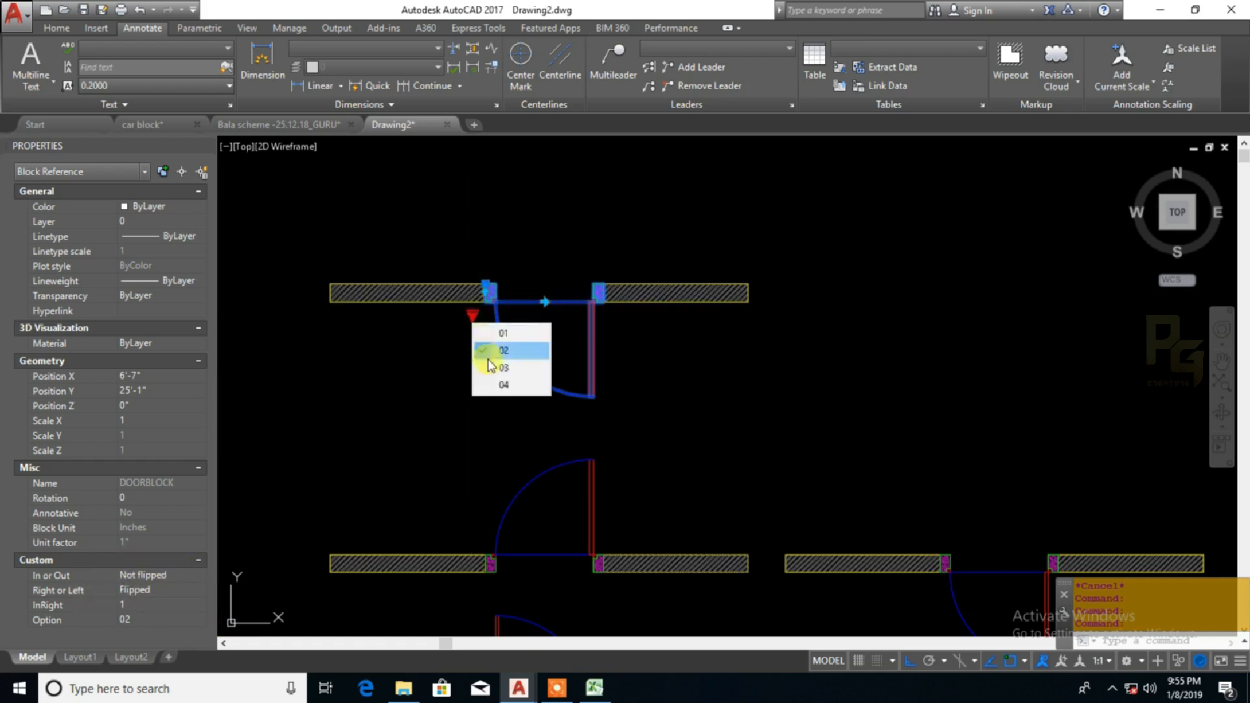
pyautogui.click(489, 367)
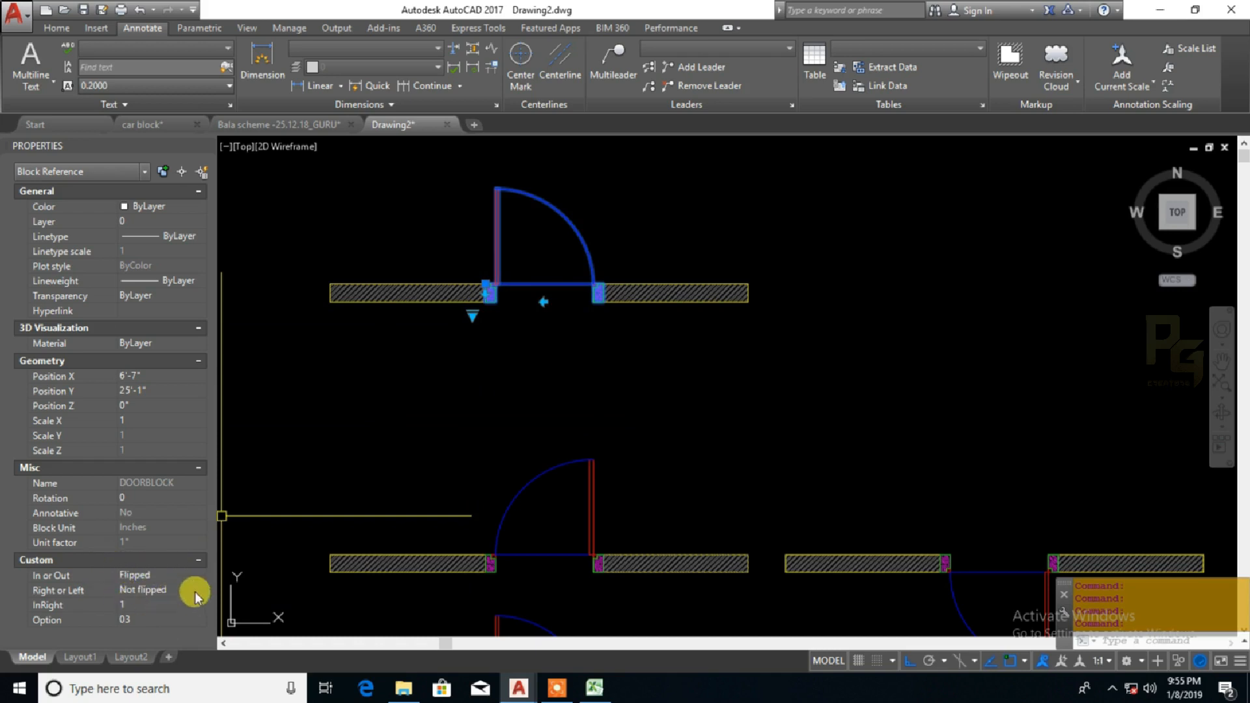
pyautogui.click(472, 315)
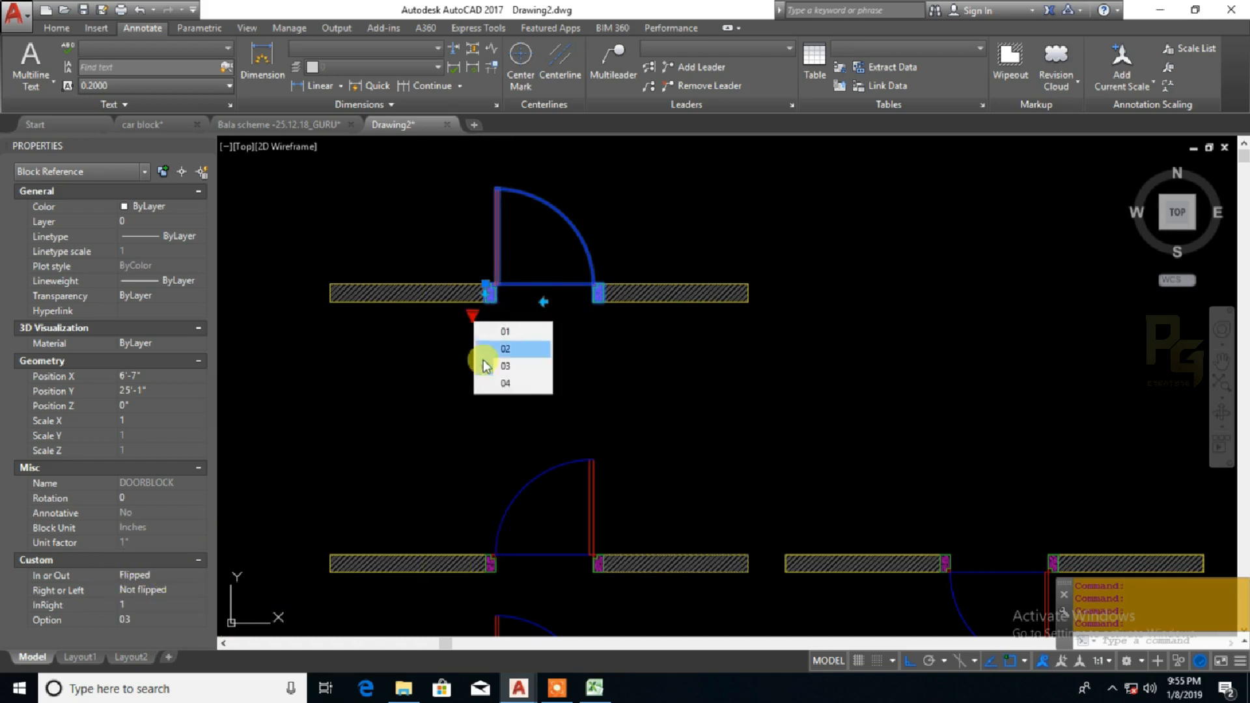
pyautogui.click(496, 382)
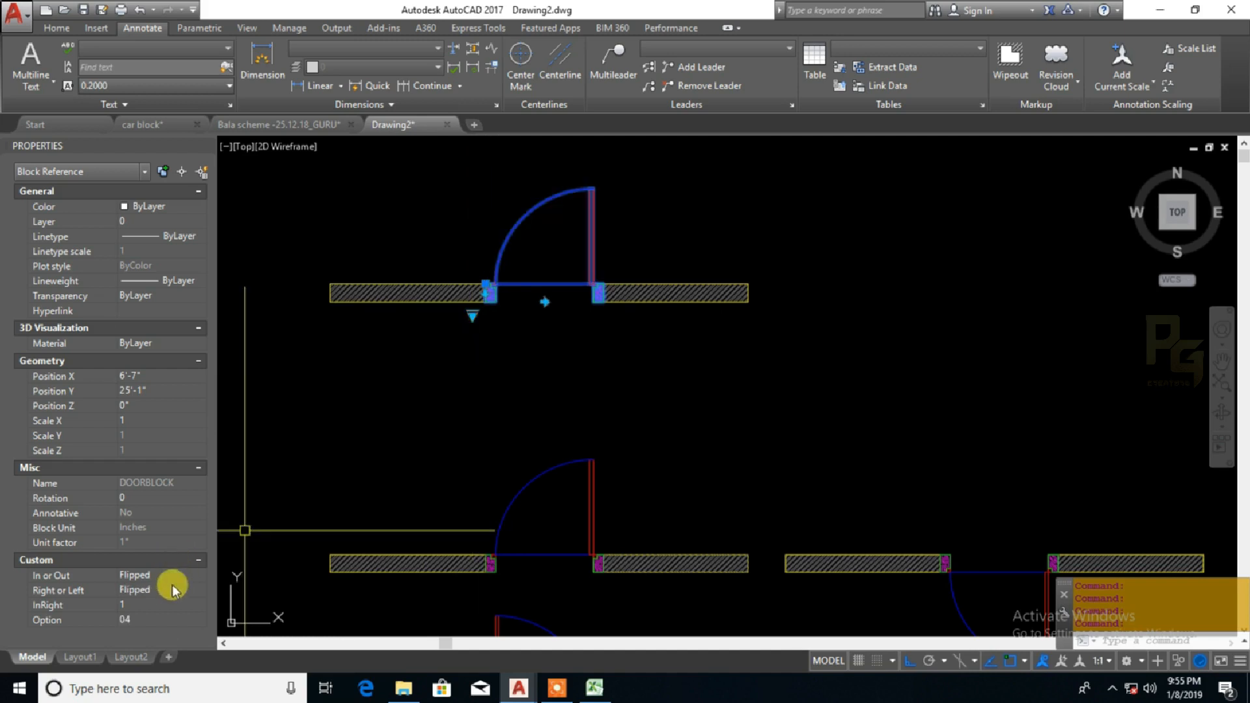
# Cycle the copied door's lookup option through all four flip states, 01, 02, 03 and 04
pyautogui.click(473, 316)
pyautogui.click(477, 328)
pyautogui.click(473, 316)
pyautogui.click(480, 344)
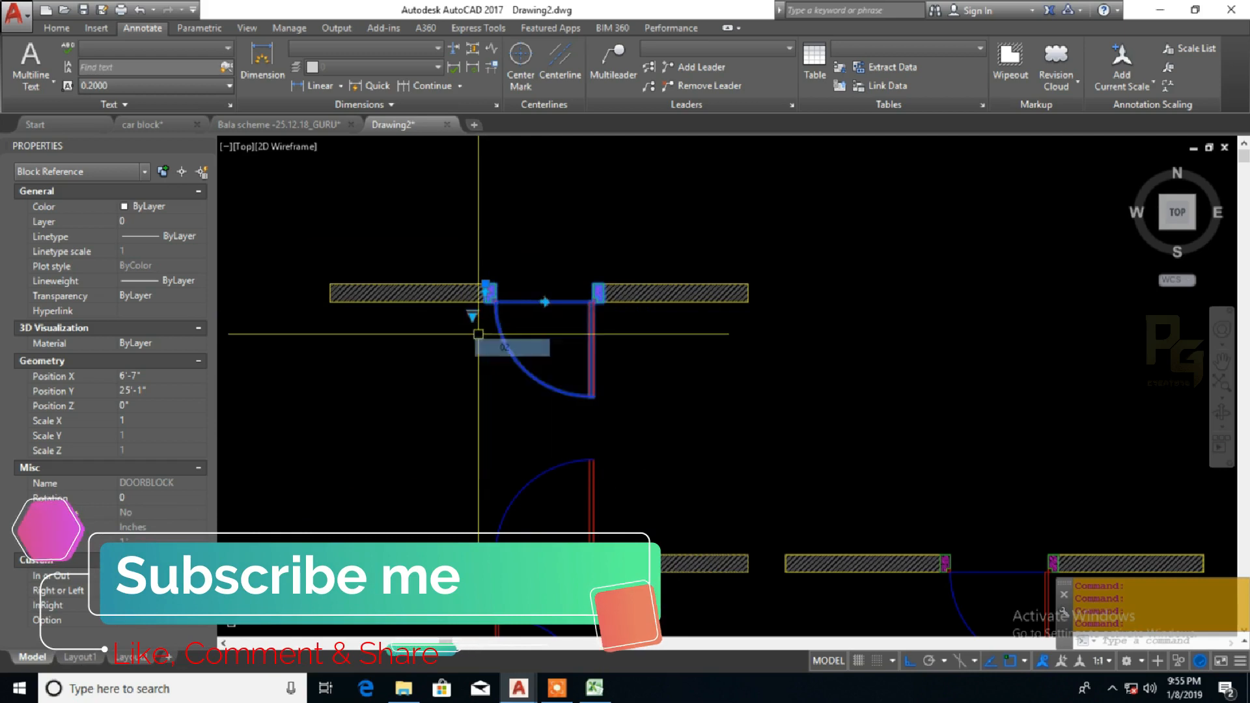
pyautogui.click(473, 316)
pyautogui.click(480, 362)
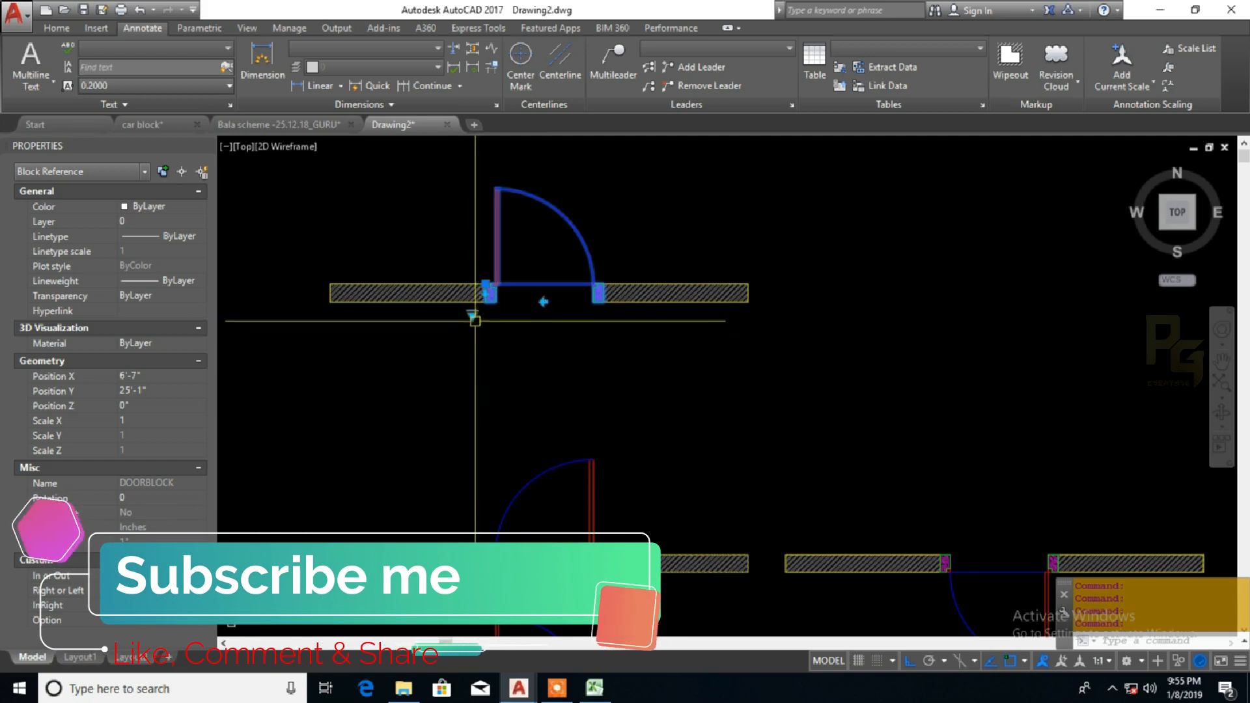
pyautogui.click(472, 316)
pyautogui.click(480, 380)
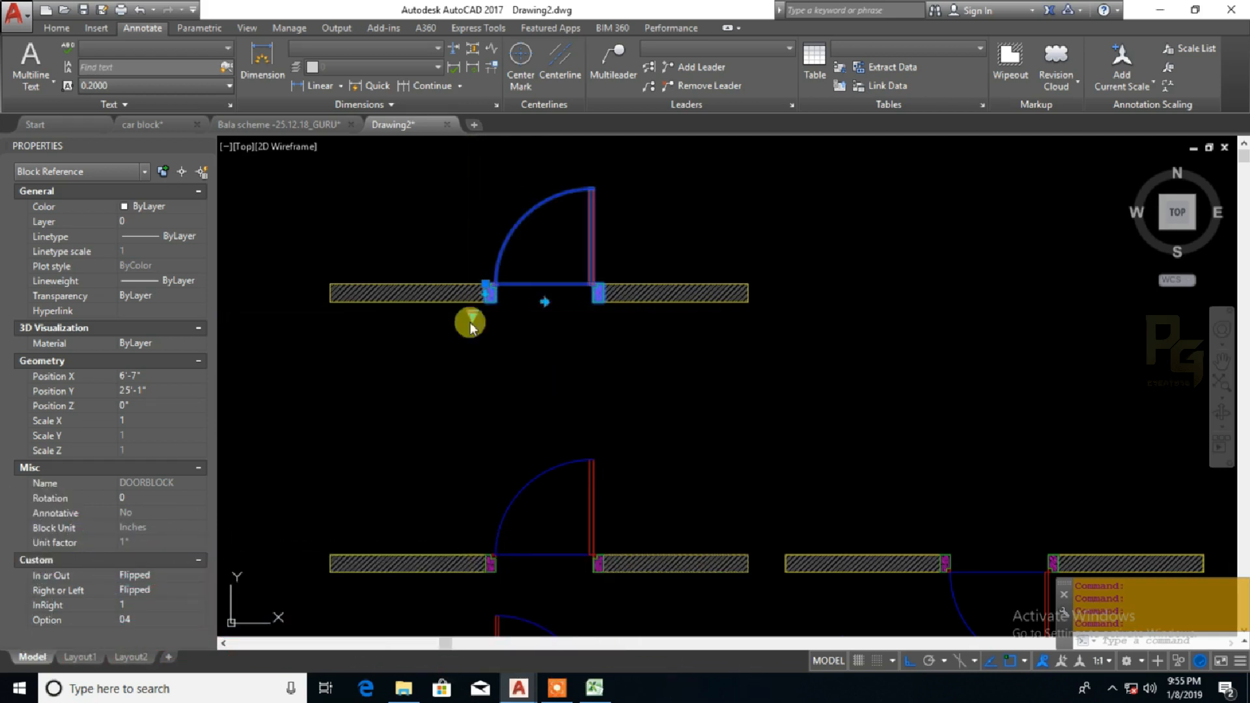
# Switch the copied door's lookup option back to 01 and on to 02
pyautogui.click(473, 315)
pyautogui.click(478, 330)
pyautogui.click(473, 317)
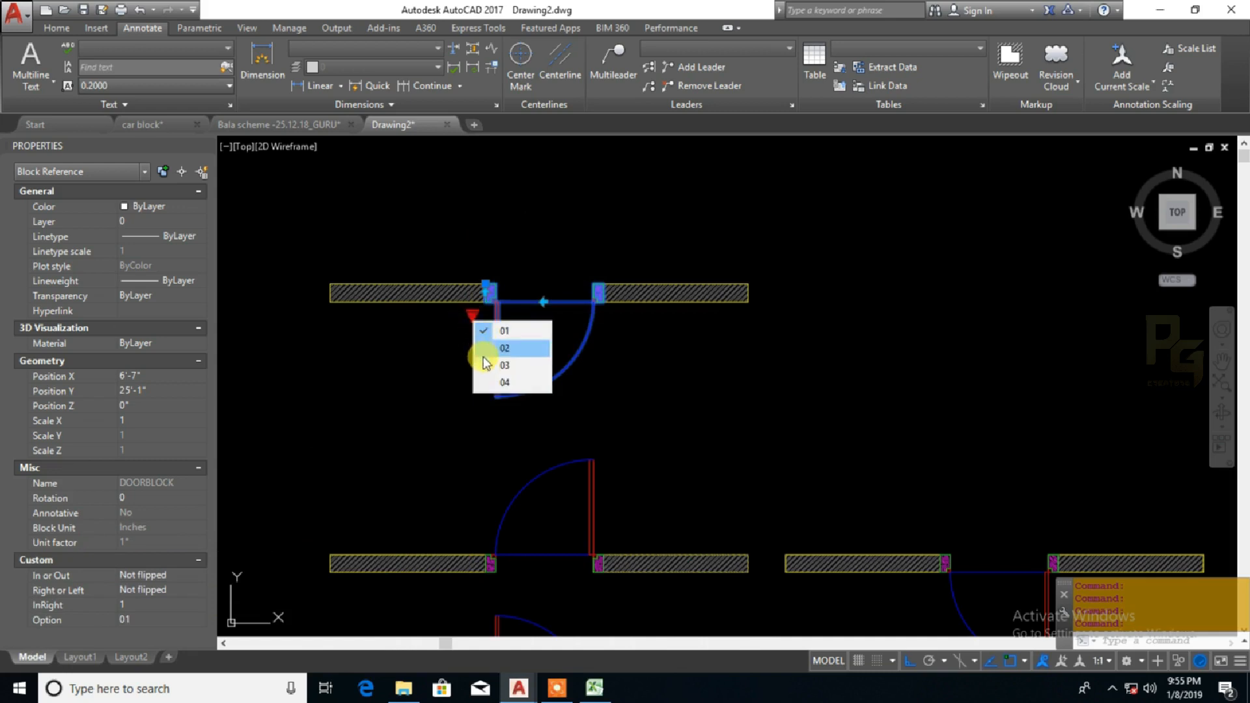
pyautogui.click(483, 348)
# Cycle the copied door's custom Option property through its values and leave it at 01
pyautogui.click(170, 604)
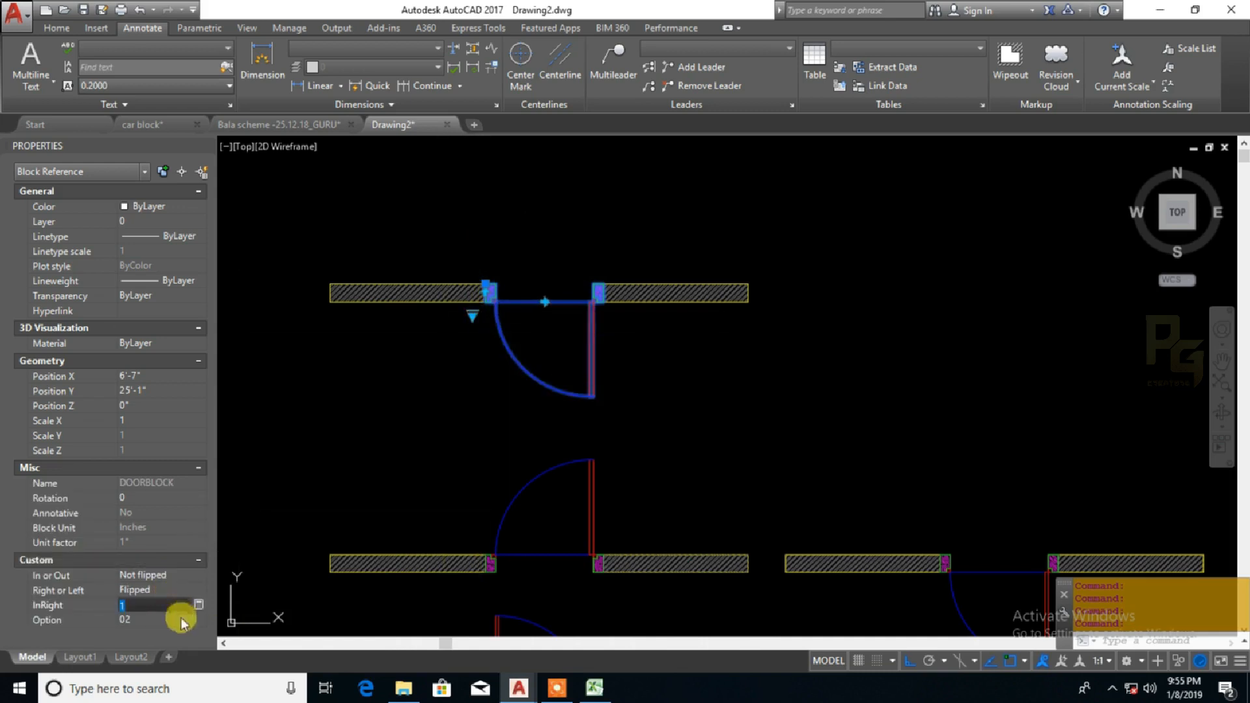
pyautogui.click(188, 618)
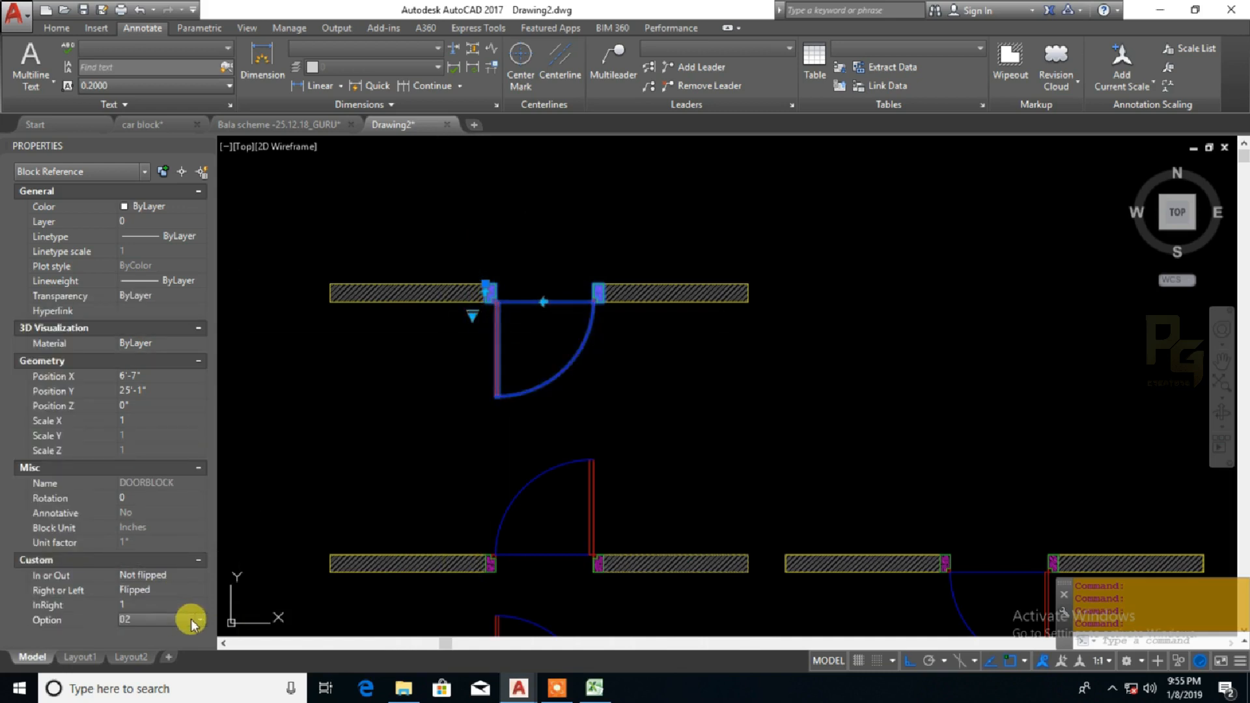
pyautogui.scroll(-2, 192, 619)
pyautogui.scroll(3, 191, 619)
pyautogui.scroll(-1, 192, 619)
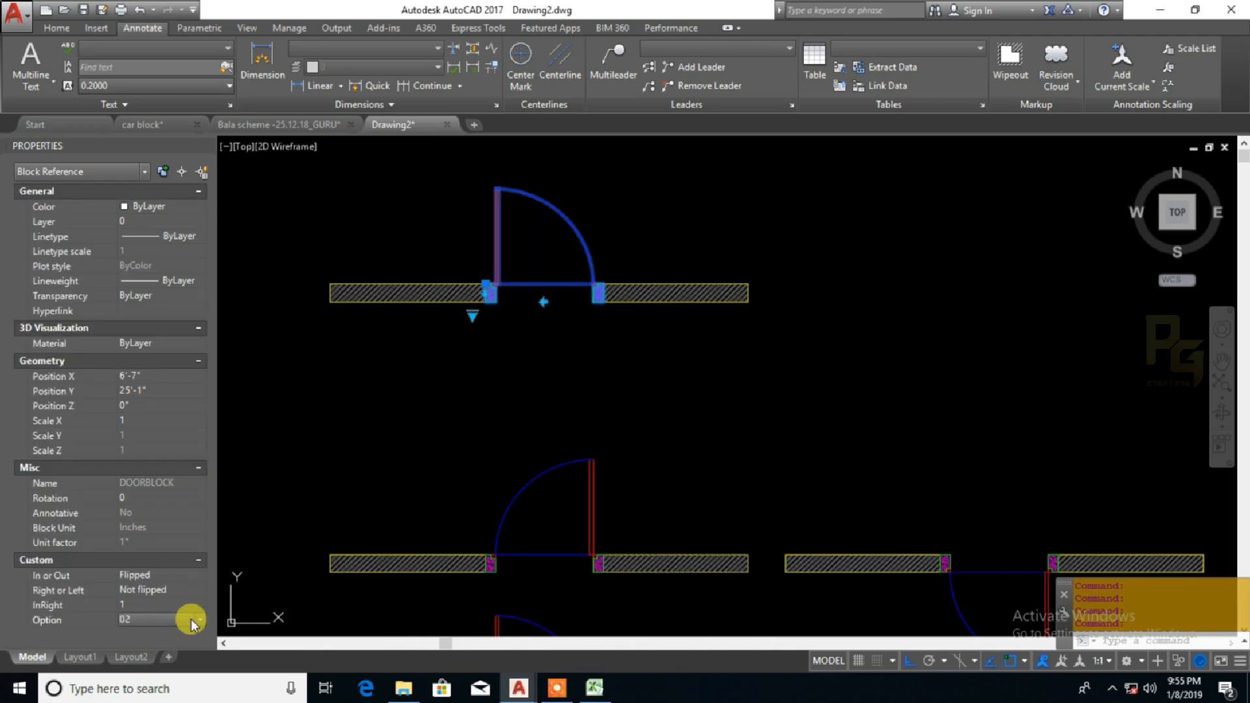
pyautogui.scroll(1, 191, 619)
pyautogui.scroll(-3, 192, 619)
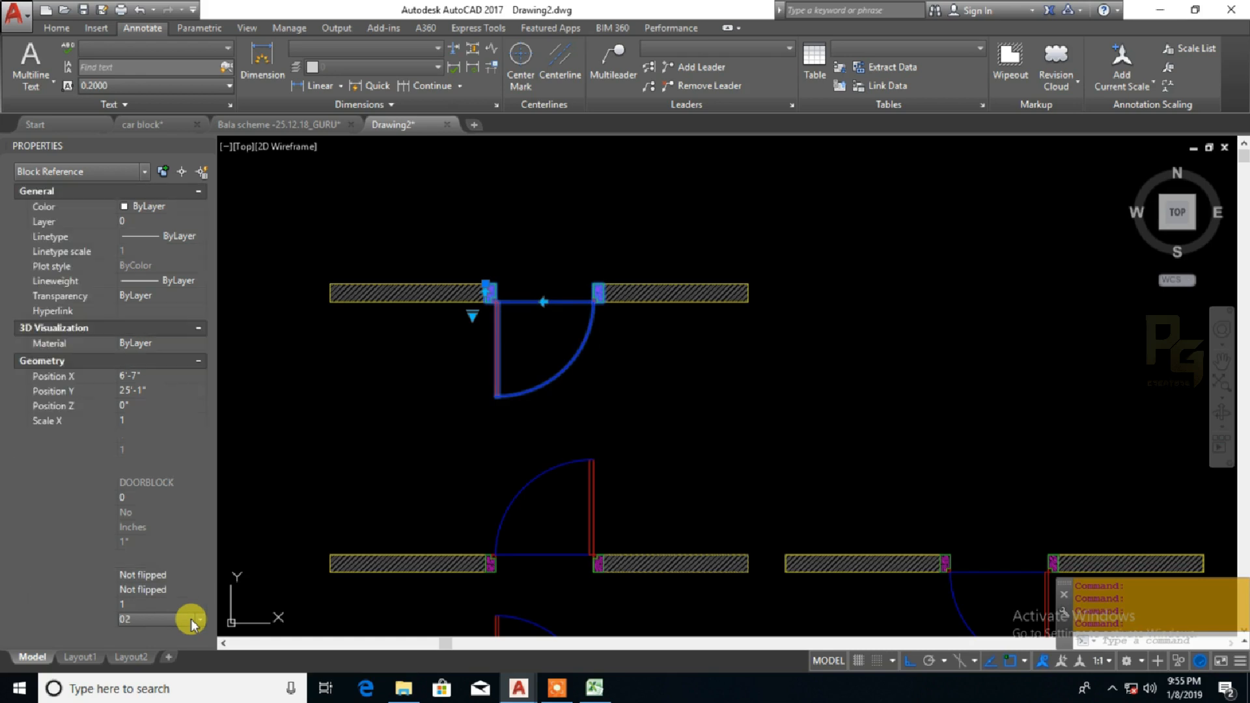
pyautogui.scroll(3, 191, 619)
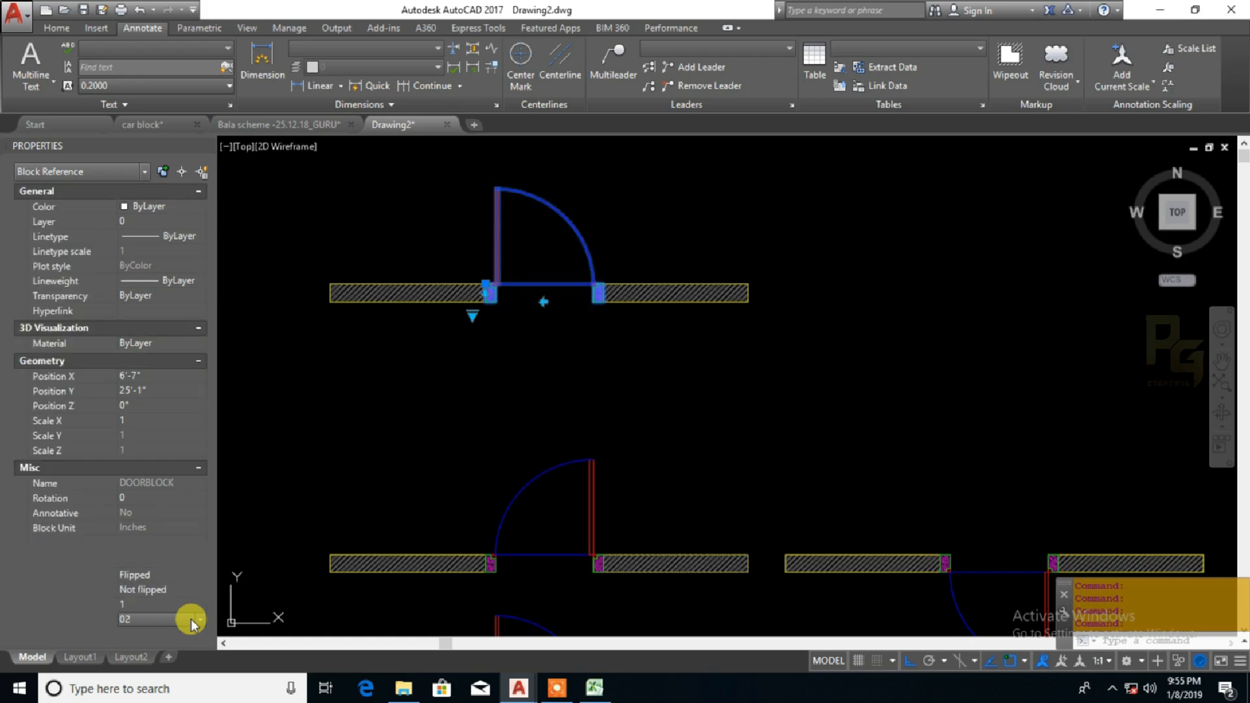
pyautogui.scroll(-1, 191, 619)
pyautogui.scroll(3, 191, 619)
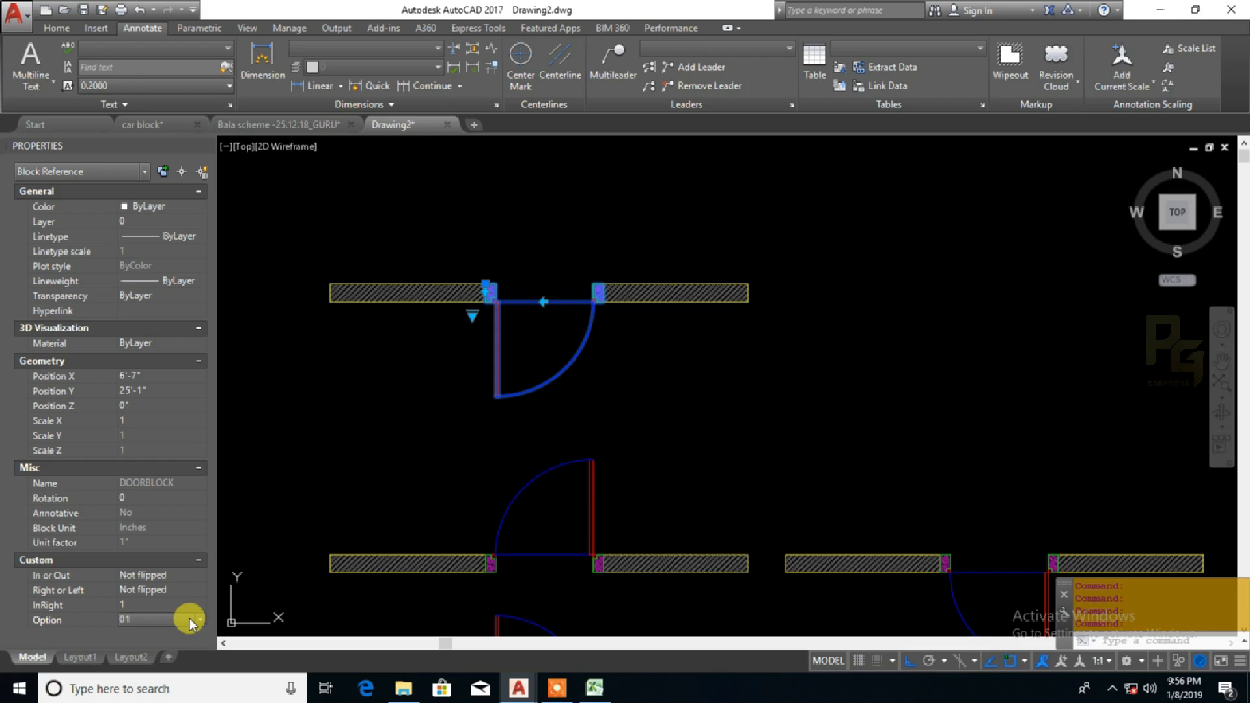
pyautogui.moveTo(488, 407); pyautogui.dragTo(484, 423, button='middle')
pyautogui.moveTo(481, 418); pyautogui.dragTo(484, 434, button='middle')
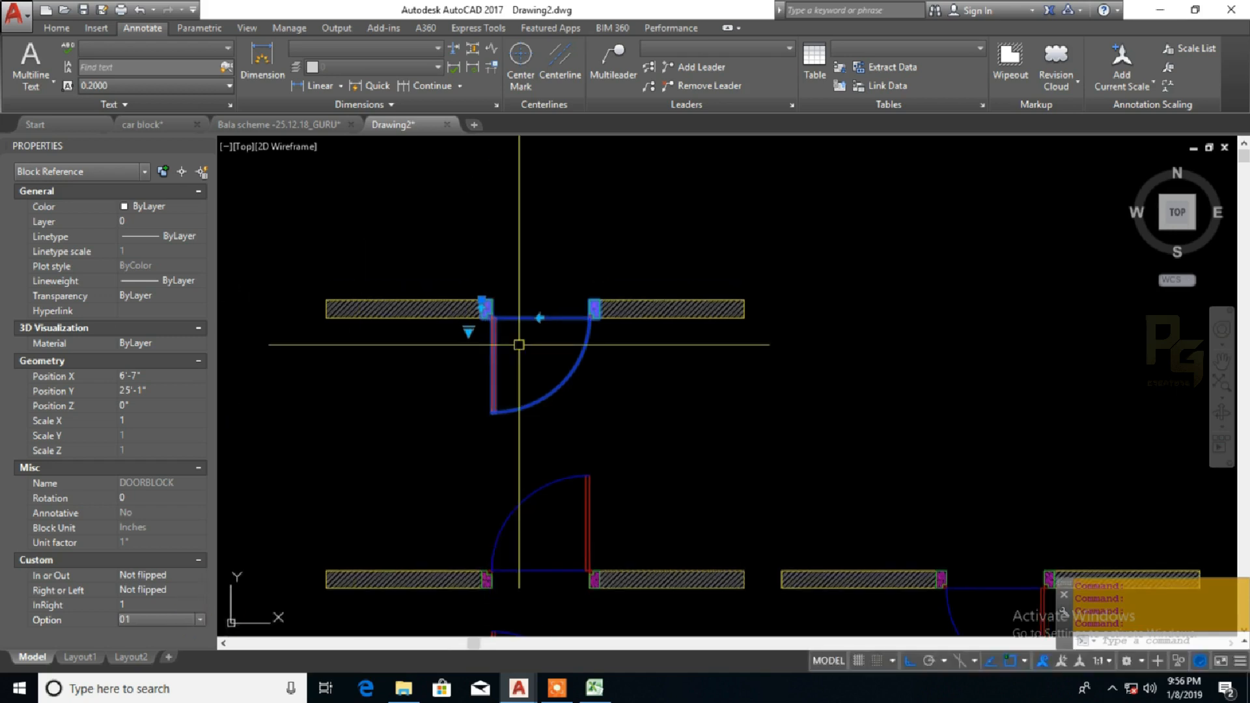
pyautogui.click(557, 688)
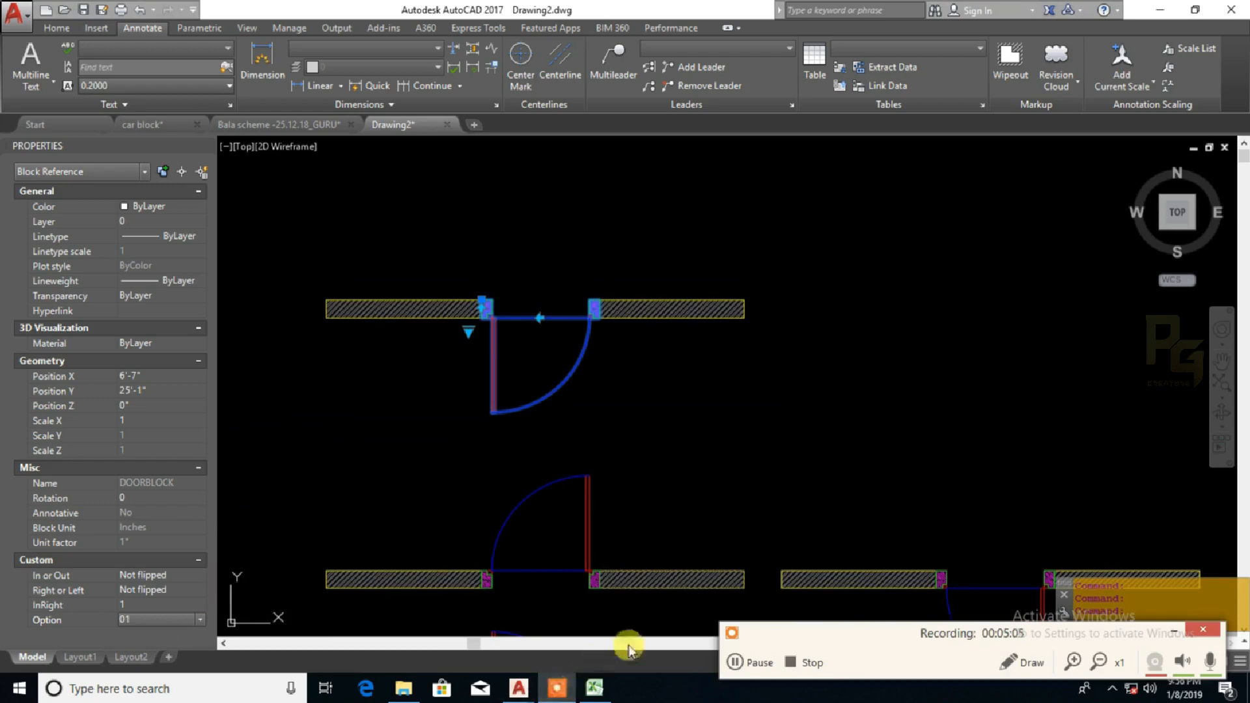